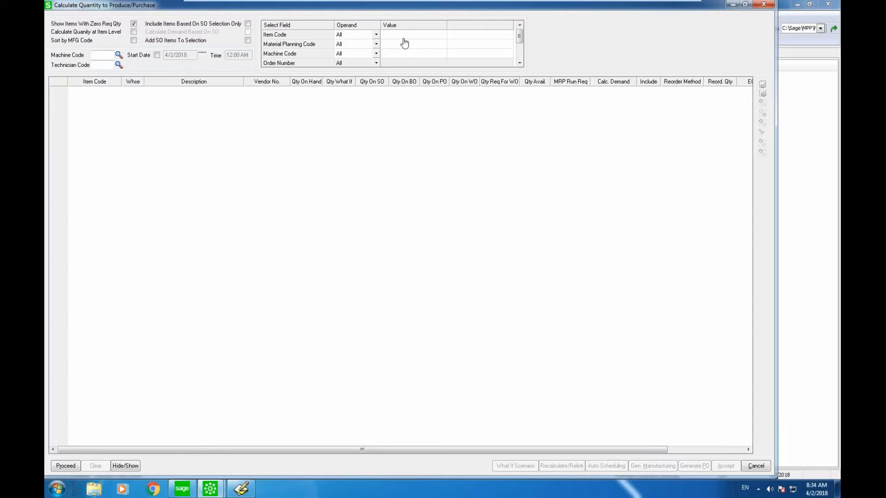
# - Calculate quantities to produce and purchase for Material Planning Code equal to MPP, bypassing work order creation for all planned molds
pyautogui.write('MPP')
pyautogui.click(66, 467)
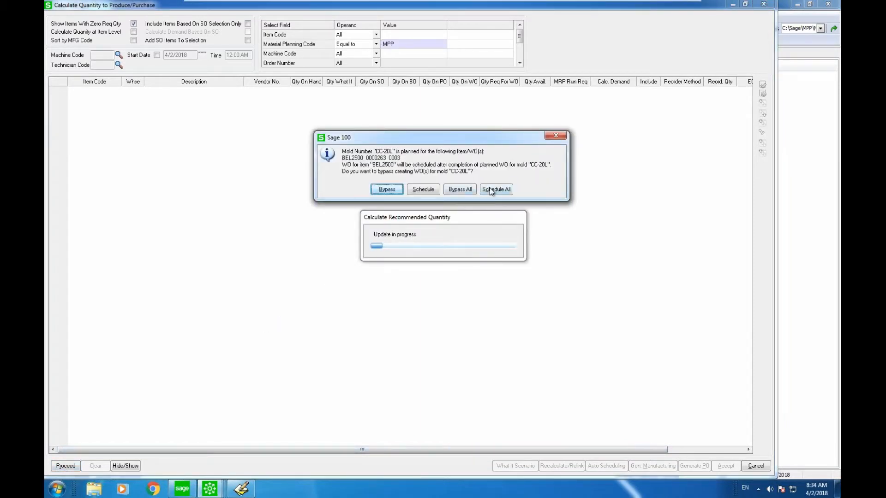
pyautogui.click(469, 191)
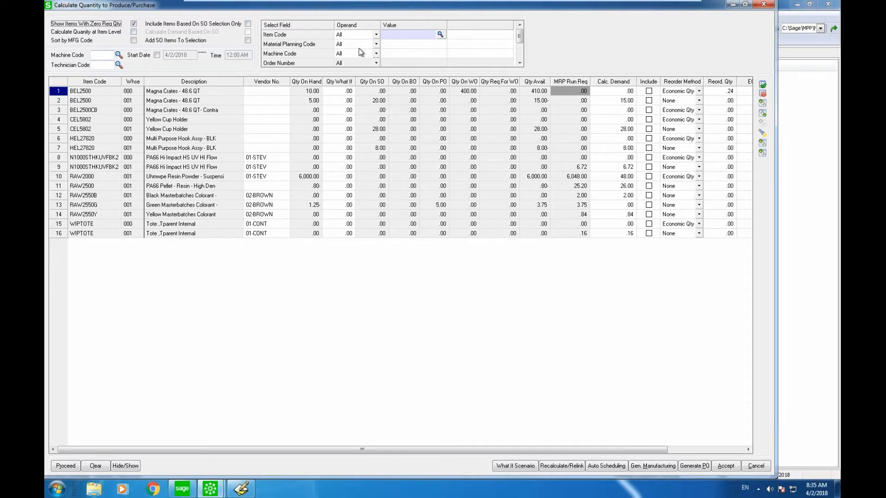
# - View the main item inquiry details for BEL2500 and examine the remaining selection fields
pyautogui.click(762, 103)
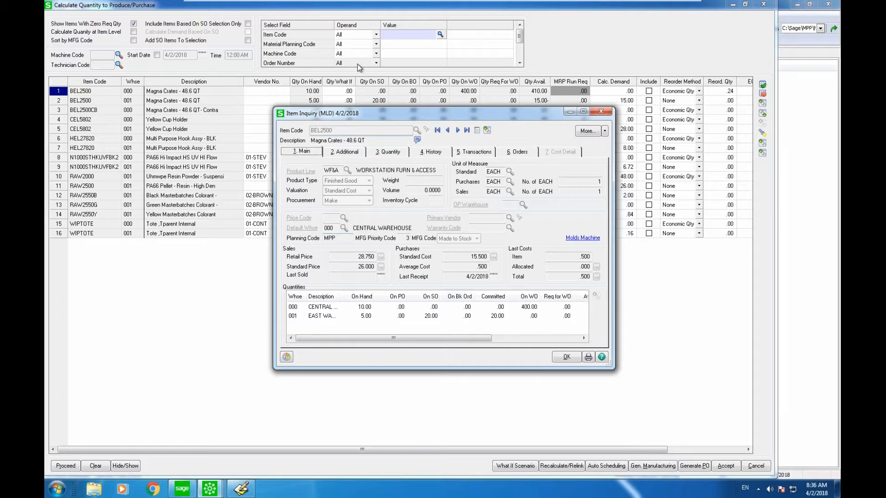
pyautogui.click(607, 114)
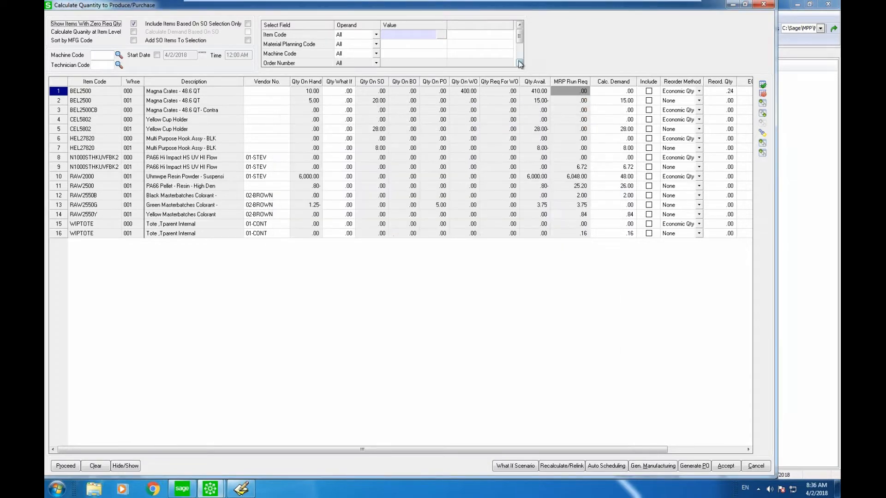
pyautogui.click(520, 64)
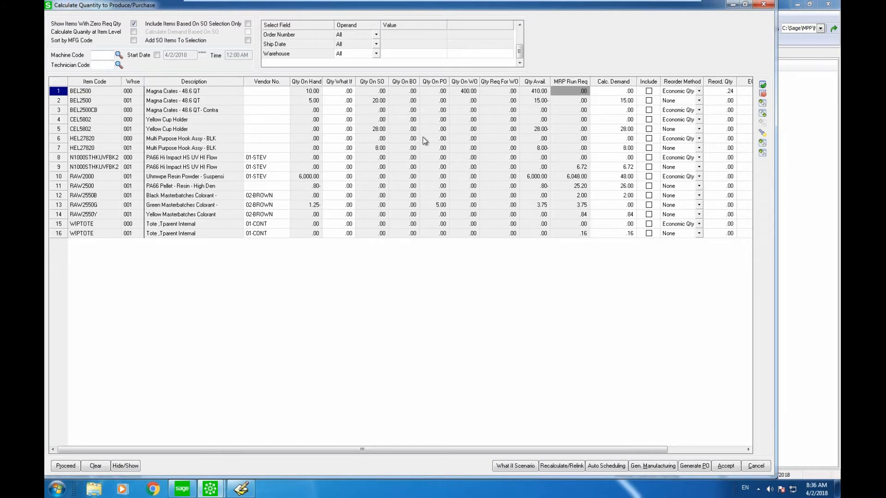
# - Examine the history and the quantities by warehouse of item BEL2500 in Item Inquiry
pyautogui.click(761, 106)
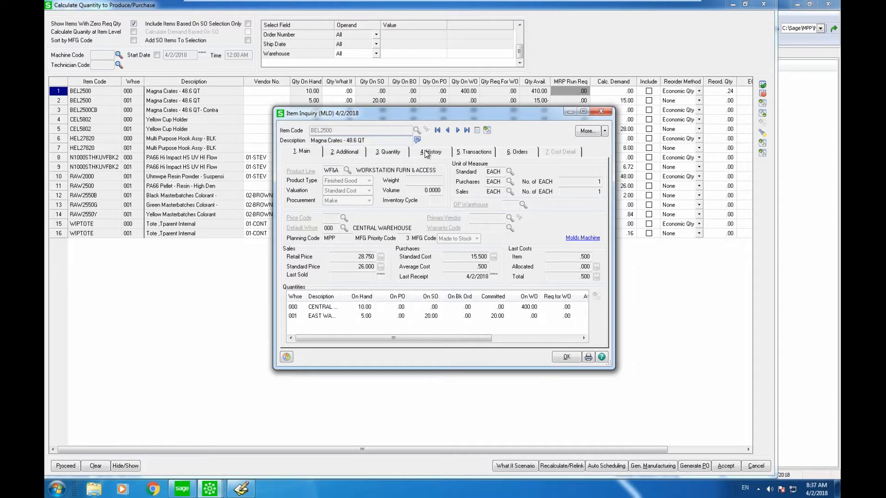
pyautogui.click(424, 151)
pyautogui.click(393, 153)
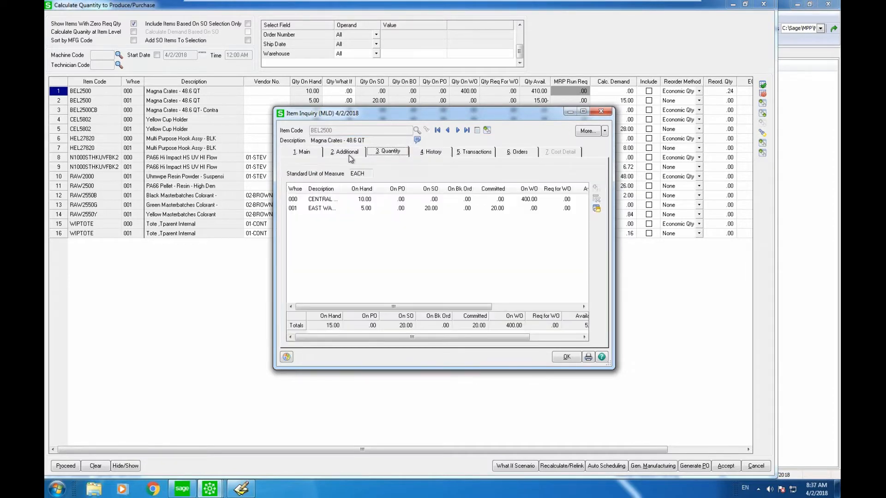
pyautogui.click(601, 111)
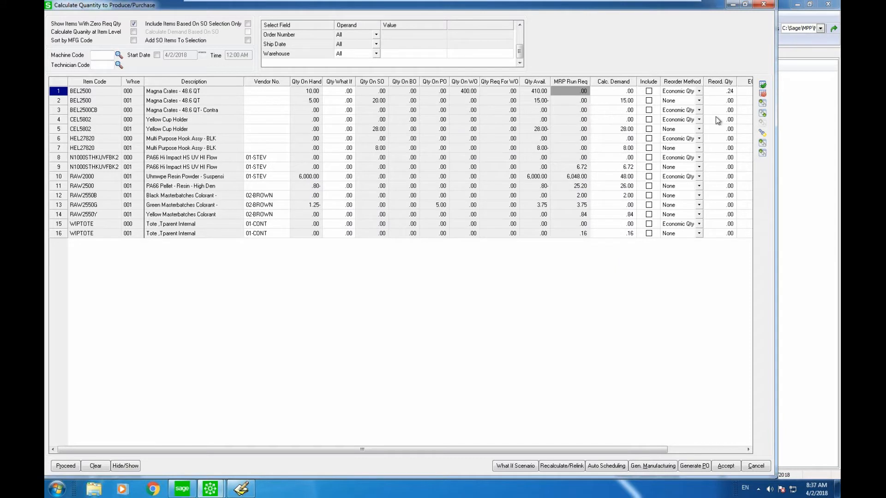
# - Inspect the bill of materials of BEL2500 and the MRP inquiry for its component RAW2500
pyautogui.click(763, 114)
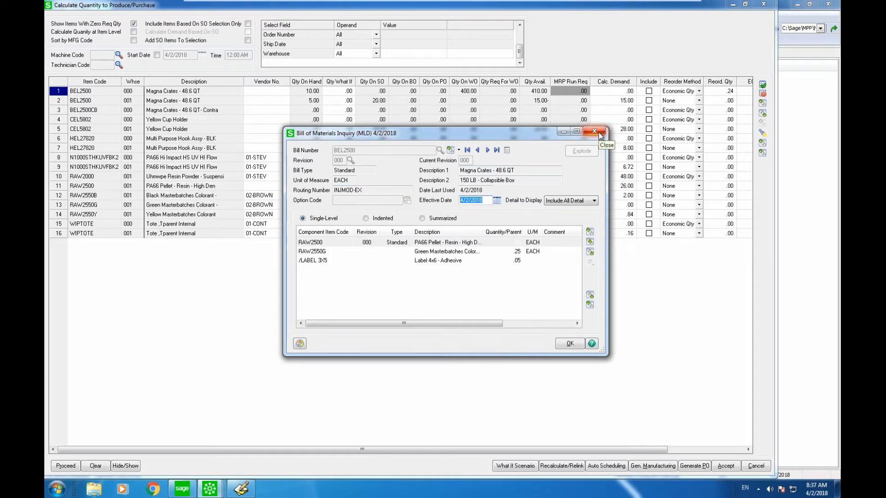
pyautogui.click(590, 307)
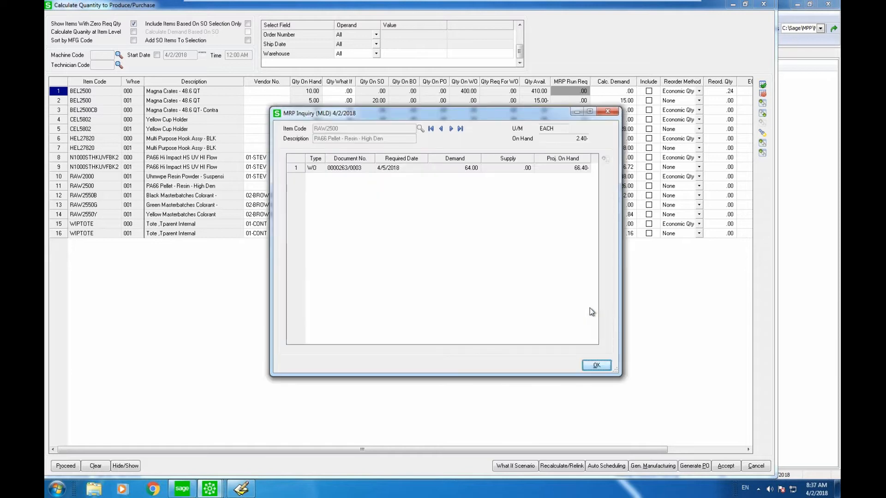
pyautogui.click(607, 113)
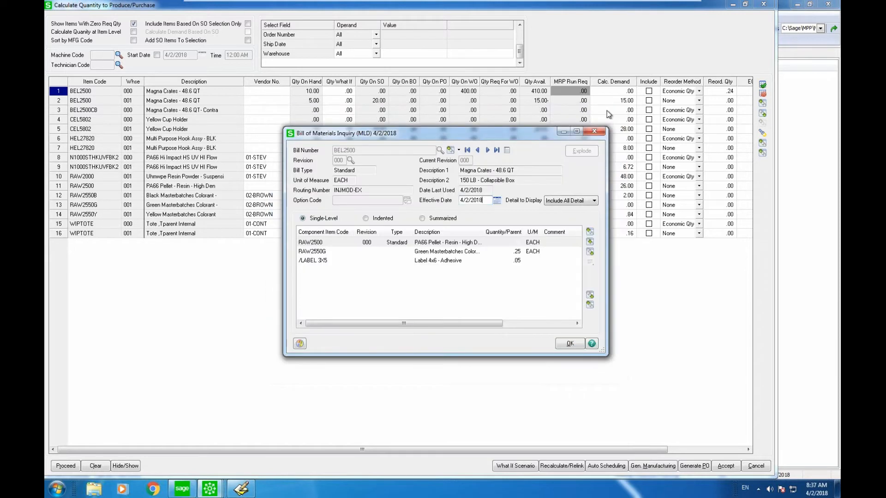
pyautogui.click(594, 131)
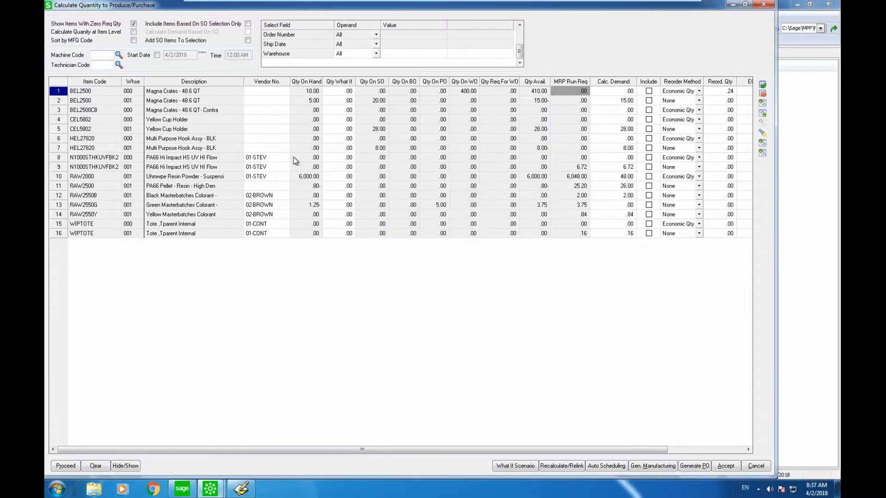
# - Look up which bills use component RAW2500 in the Where-Used Inquiry
pyautogui.click(268, 188)
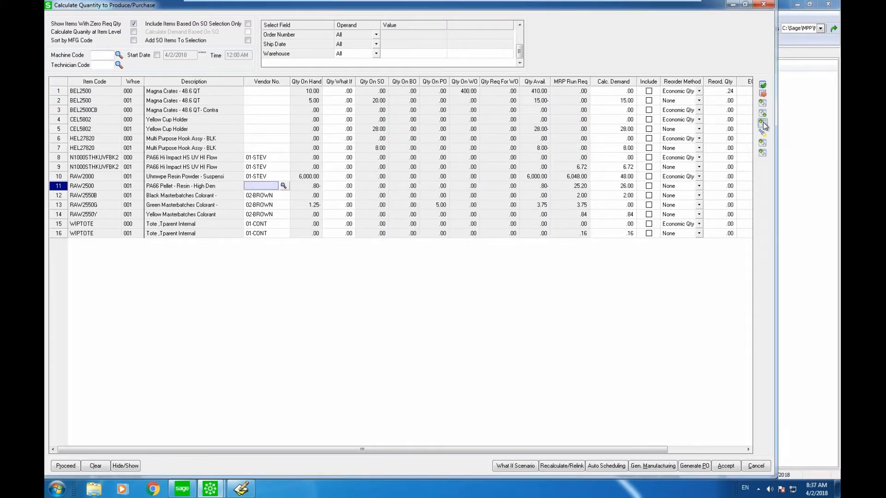
pyautogui.click(763, 124)
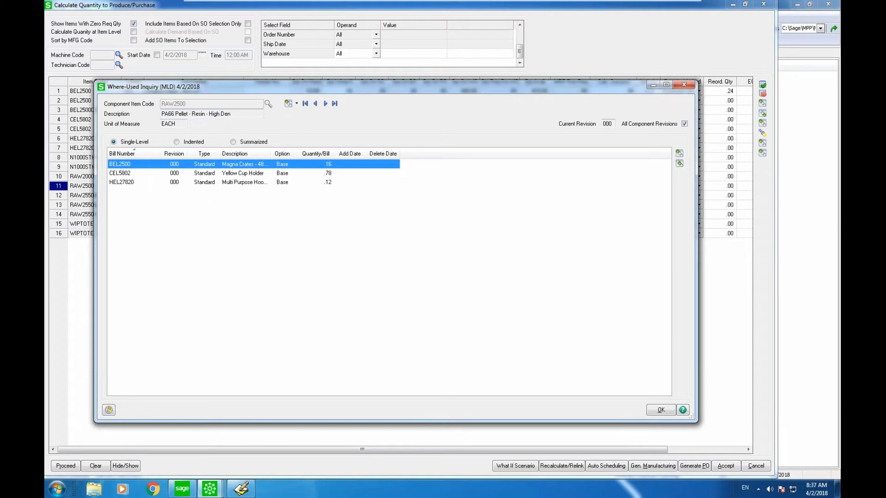
pyautogui.click(684, 85)
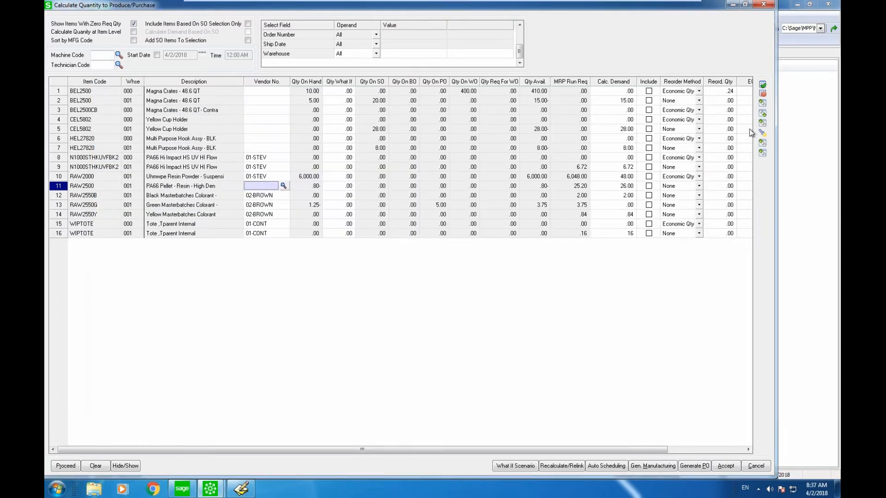
# - Check the item vendors and the assigned molds and machines for N1000STHKUVFBK2 in warehouse 001
pyautogui.click(631, 167)
pyautogui.click(762, 133)
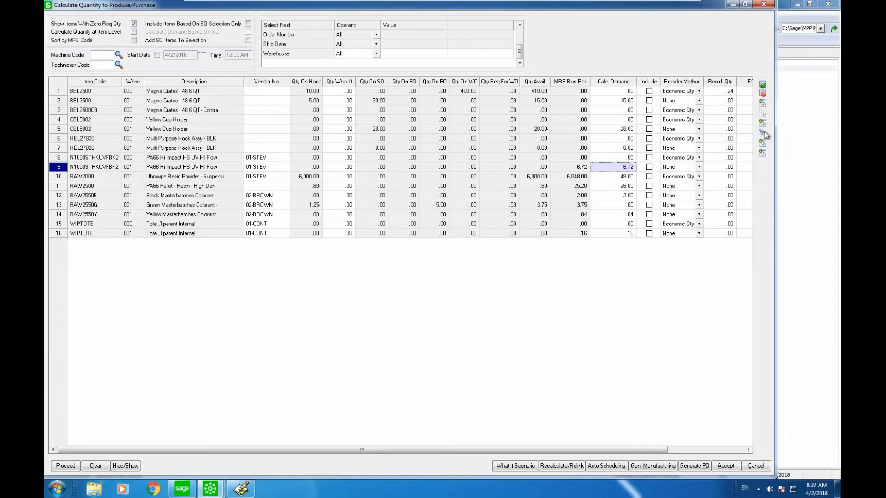
pyautogui.click(376, 89)
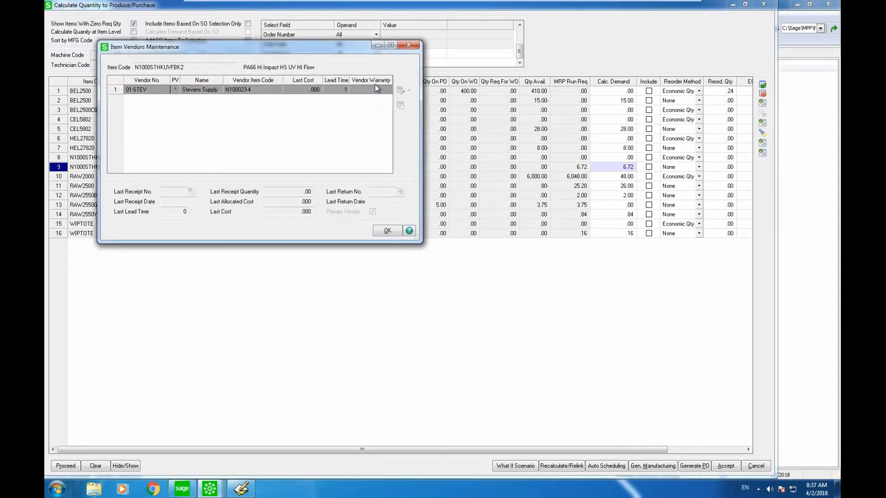
pyautogui.click(408, 45)
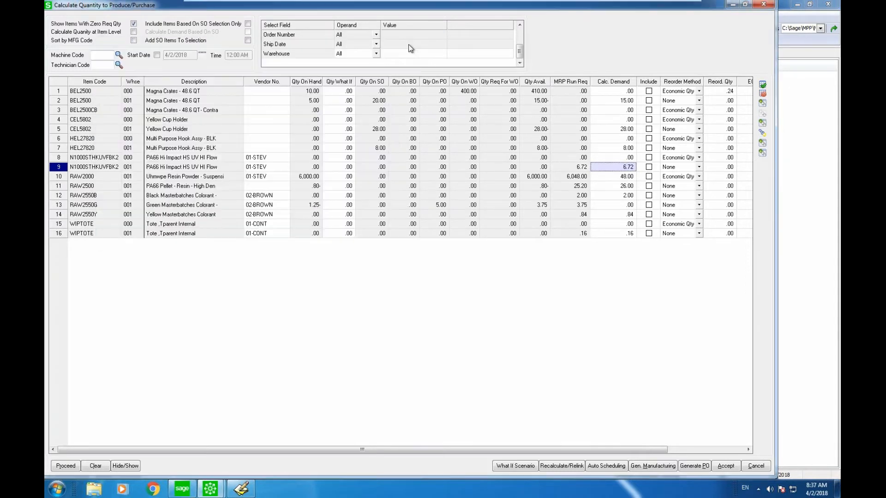
pyautogui.click(762, 143)
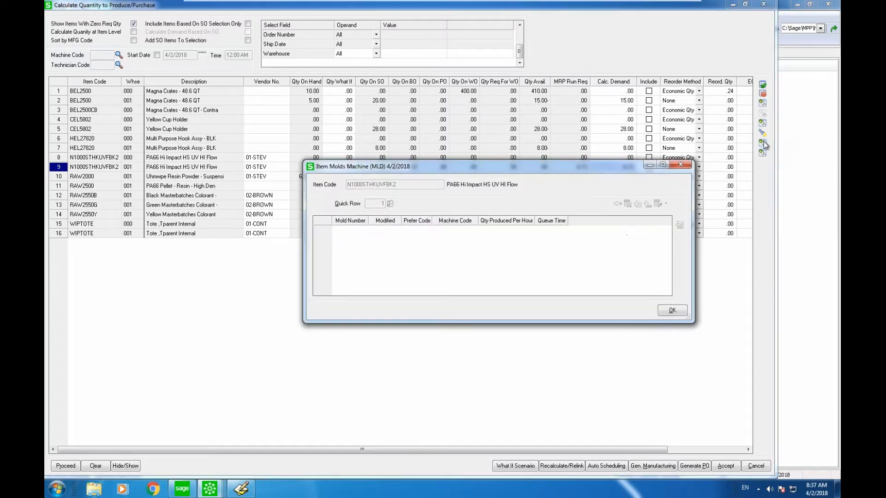
pyautogui.click(679, 164)
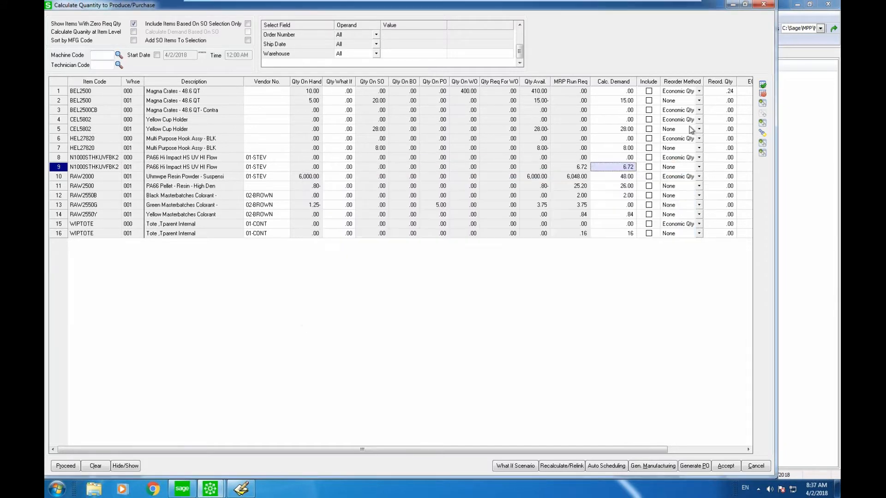
# - Review the molds and machines for BEL2500 in warehouse 000, including the mold information for CC-20L
pyautogui.click(616, 91)
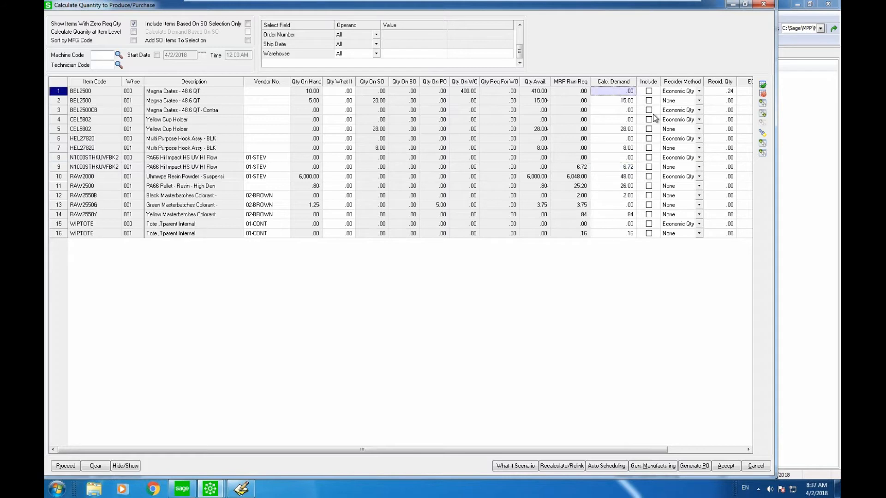
pyautogui.click(761, 147)
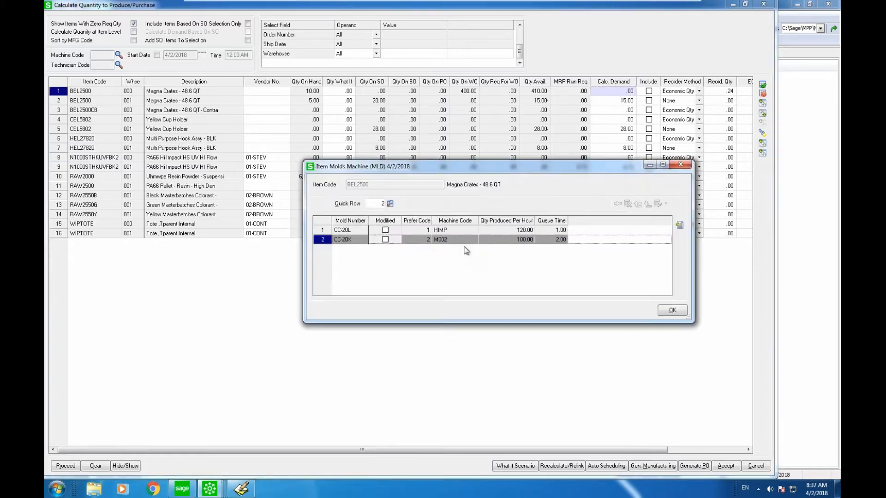
pyautogui.click(390, 230)
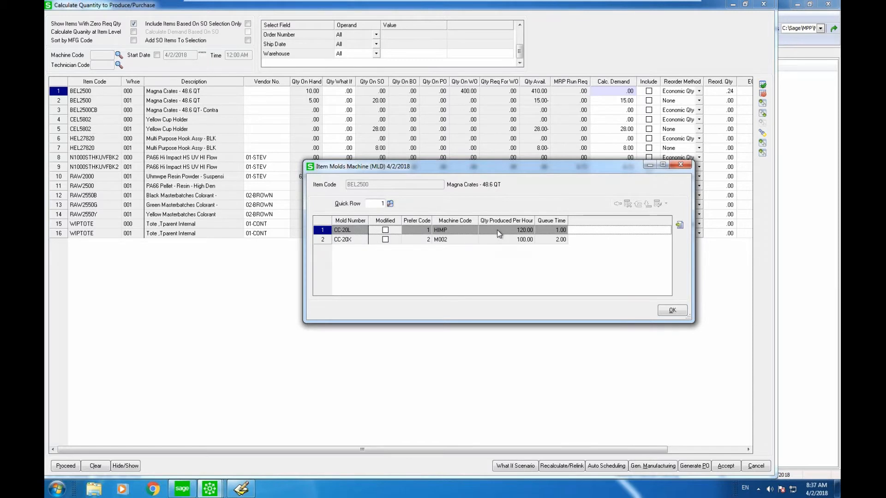
pyautogui.click(679, 226)
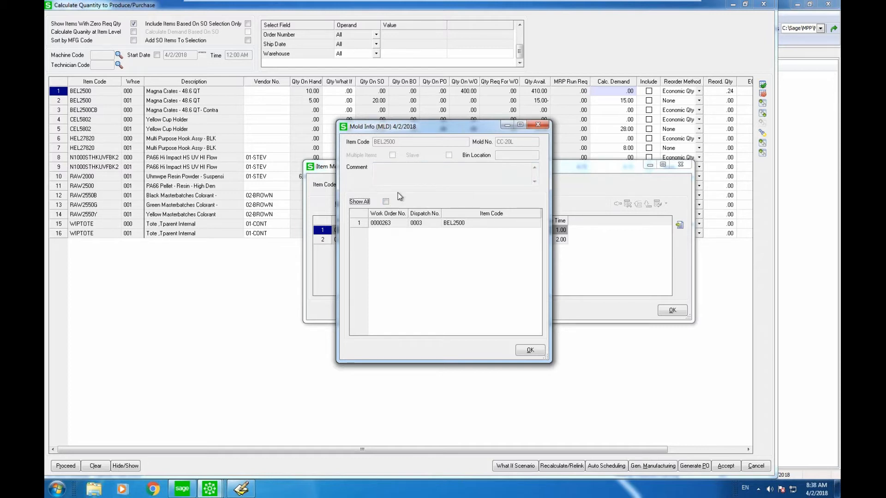
pyautogui.click(538, 124)
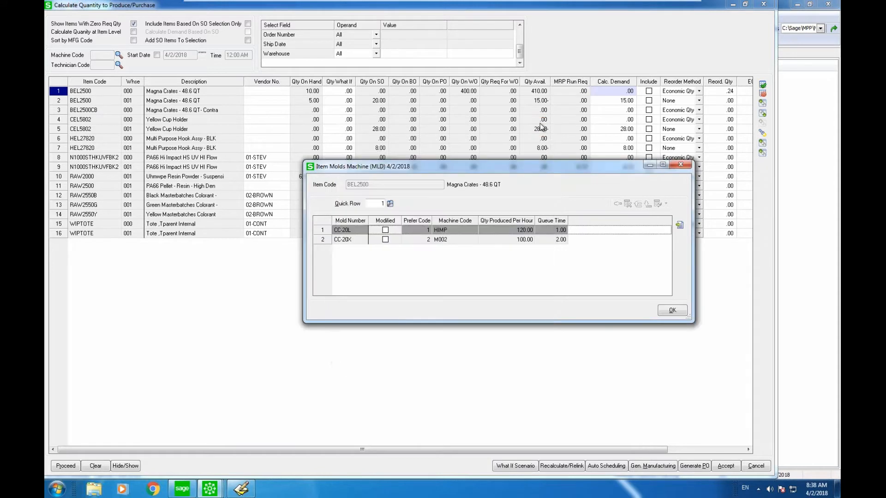
pyautogui.click(681, 164)
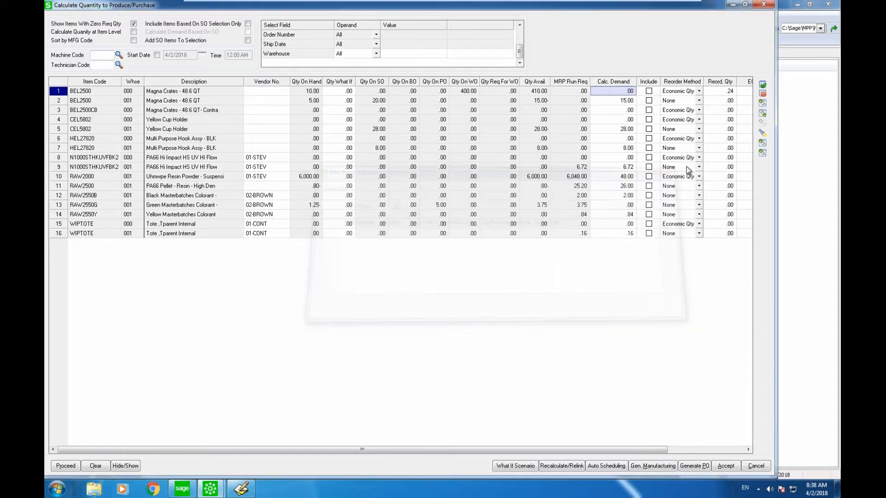
pyautogui.click(548, 158)
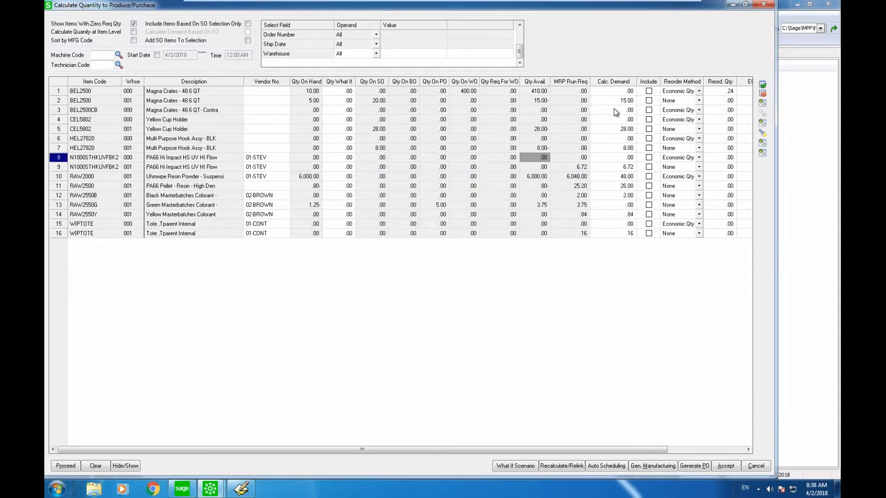
# - Set the calculated demand of BEL2500 in warehouse 000 to 200 and include the line
pyautogui.click(611, 93)
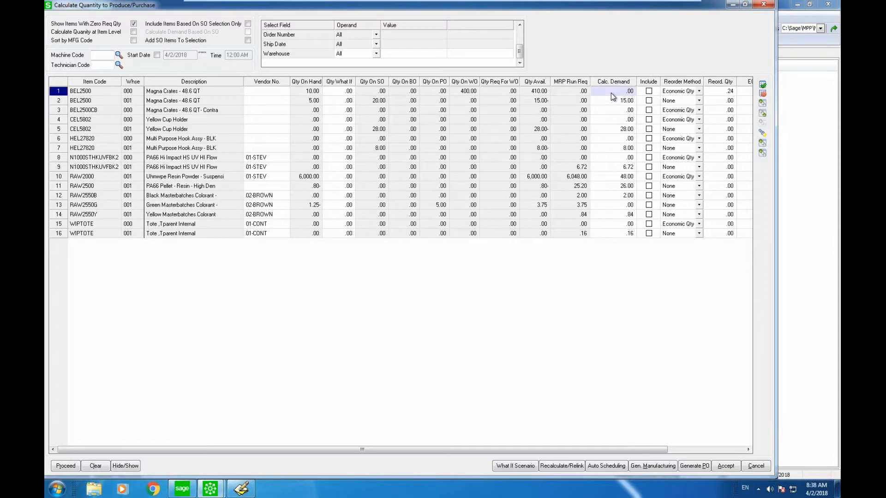
pyautogui.write('200')
pyautogui.press('Tab')
pyautogui.click(649, 91)
# - Set the calculated demand of BEL2500CB to 20 and include the line
pyautogui.click(610, 110)
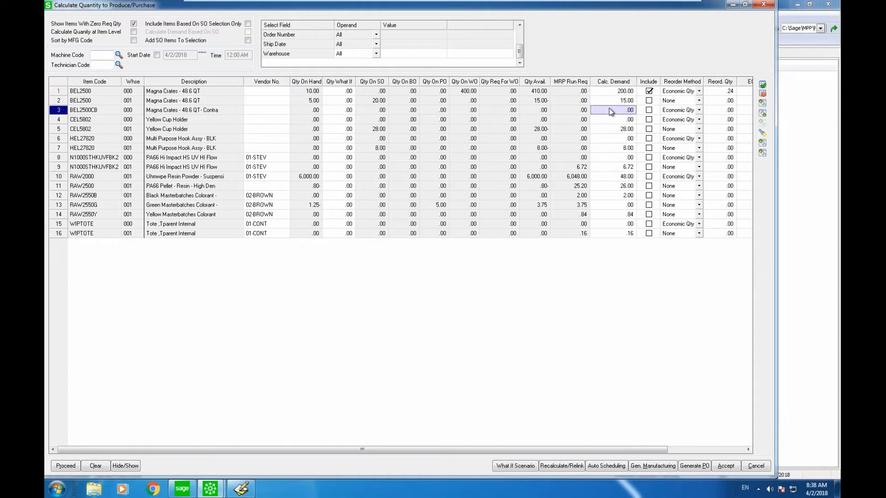
pyautogui.write('20')
pyautogui.press('Tab')
pyautogui.press('space')
# - Include the RAW2000 resin powder line and generate its purchase order
pyautogui.click(648, 176)
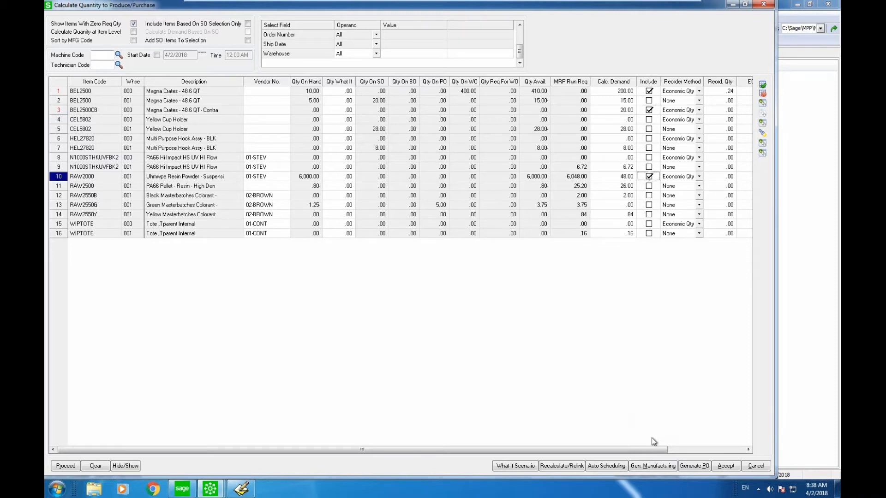
pyautogui.click(694, 466)
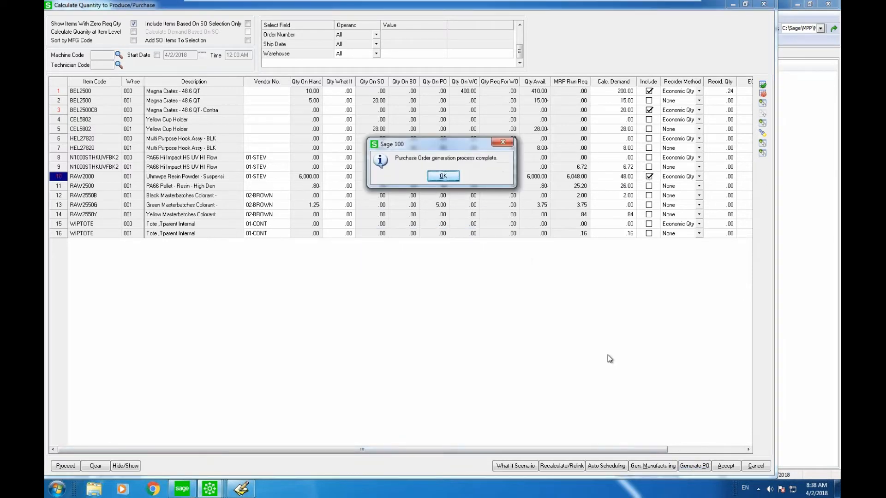
pyautogui.click(443, 178)
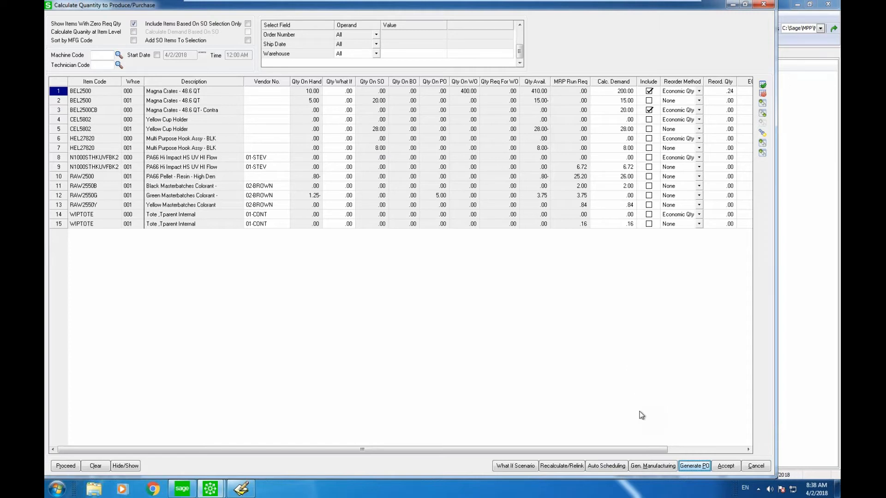
# - Generate manufacturing for the included BEL2500 and BEL2500CB lines, and return from Schedule Board to the Calculate Quantity to Produce/Purchase window
pyautogui.click(663, 464)
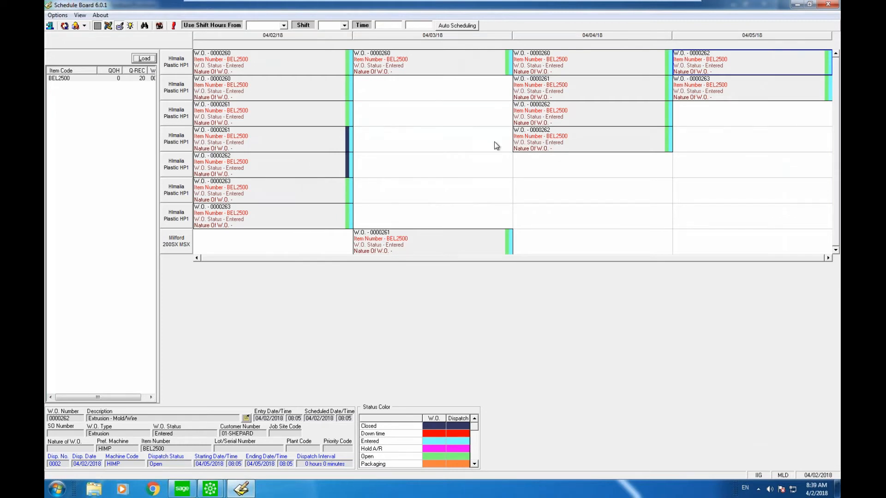
pyautogui.moveTo(219, 491)
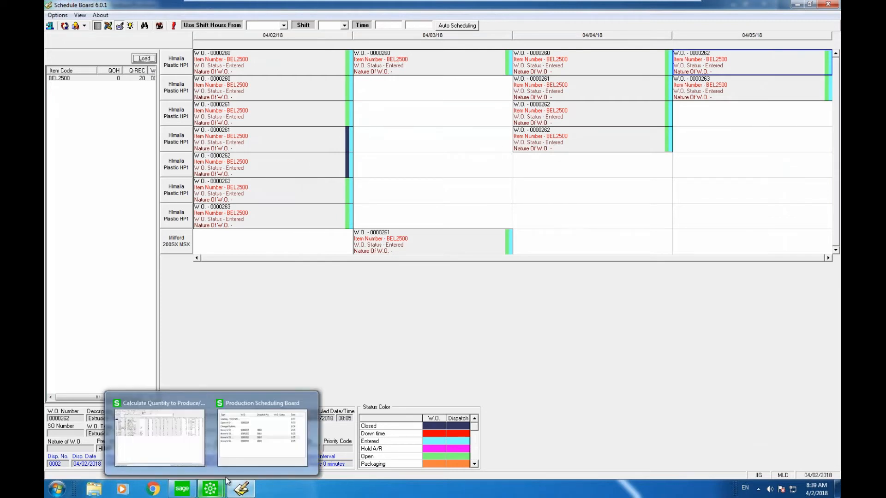
pyautogui.click(178, 444)
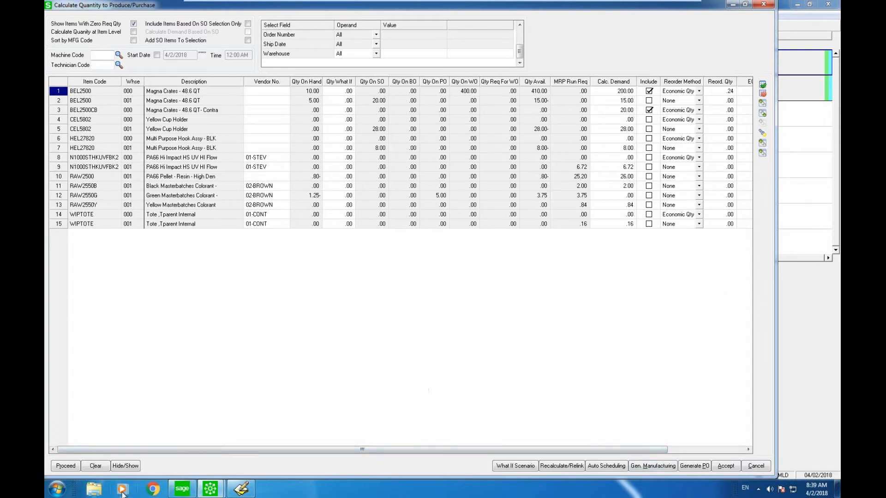
# - Look up routing INJMOD-EX in Sage 100 Routing Maintenance, review its steps, and close the window
pyautogui.click(182, 489)
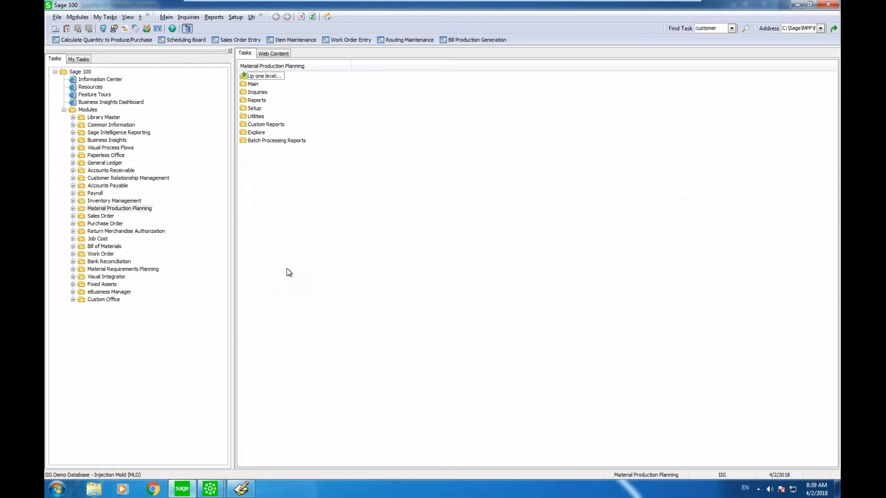
pyautogui.click(418, 40)
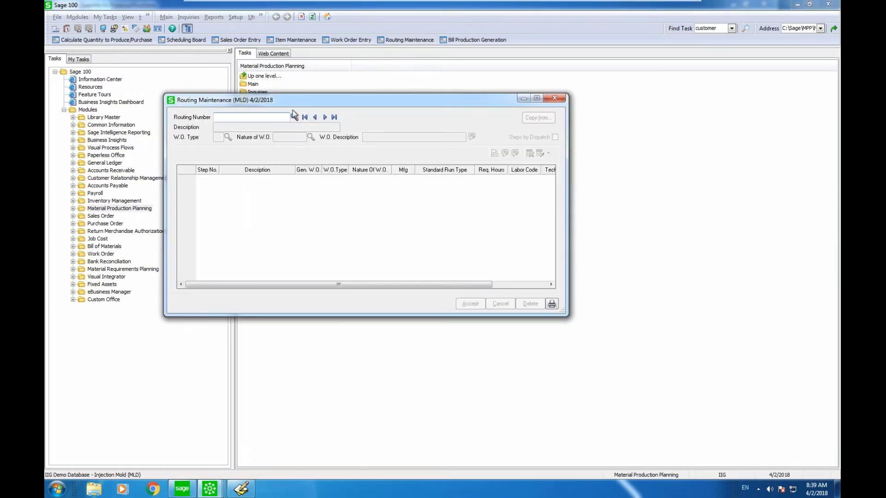
pyautogui.click(294, 118)
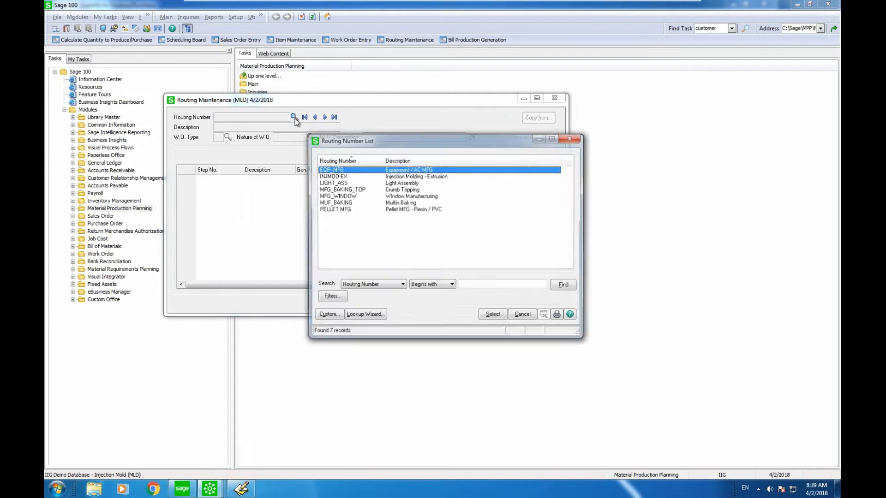
pyautogui.doubleClick(357, 178)
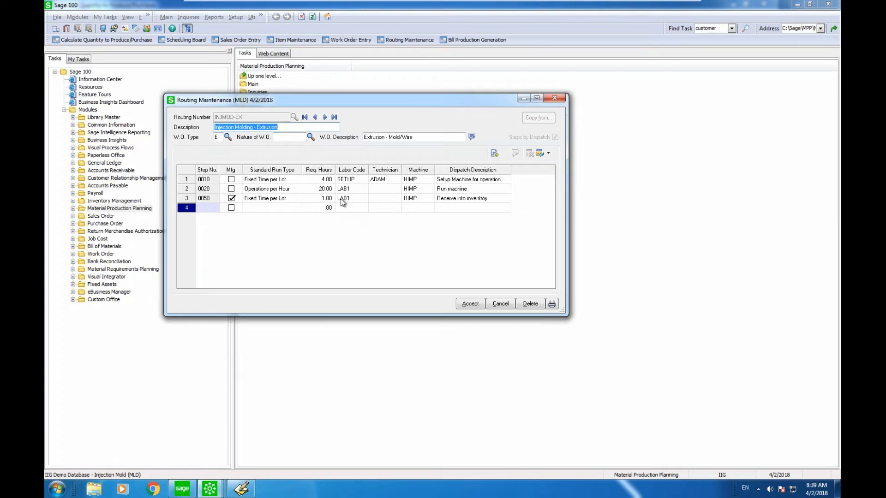
pyautogui.click(471, 305)
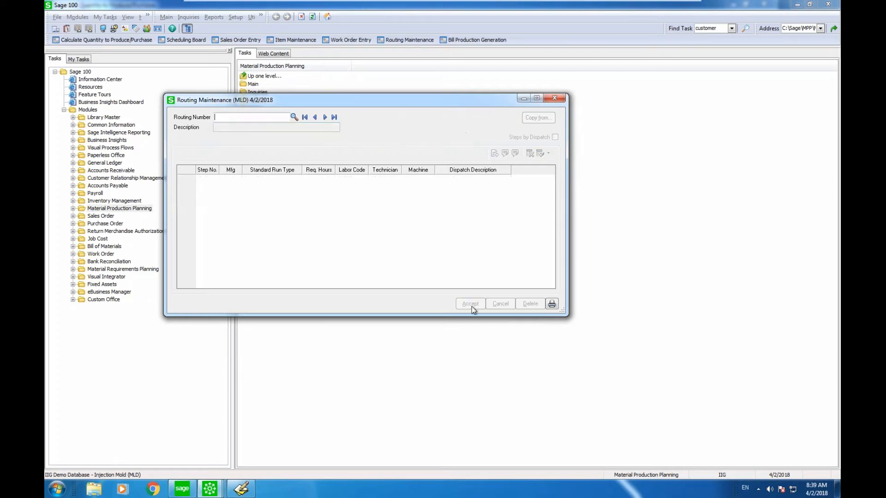
pyautogui.click(554, 98)
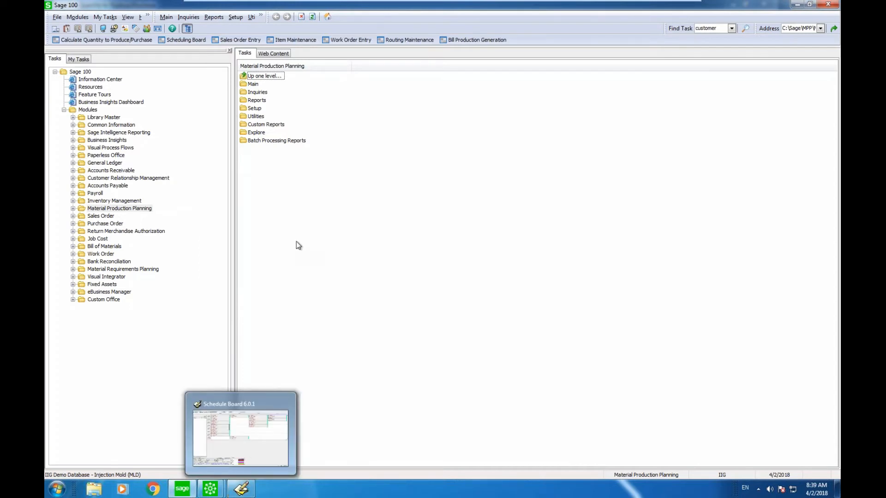
# - Open item BEL2500 in Item Maintenance and review its mold and machine assignments, including the first preferred mold's row
pyautogui.click(311, 41)
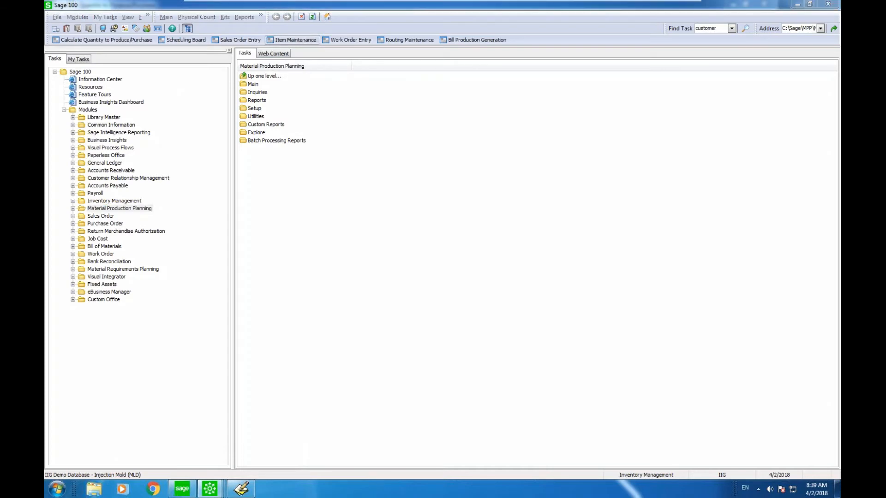
pyautogui.write('BEL')
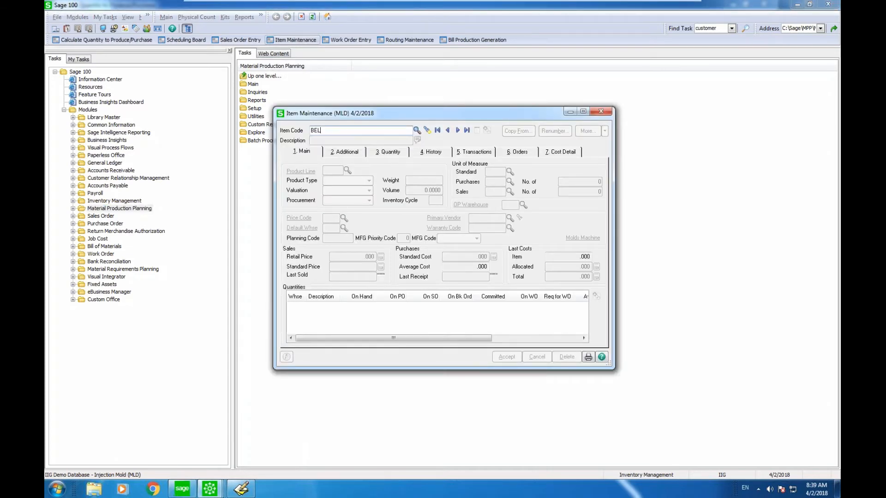
pyautogui.write('2500')
pyautogui.press('Tab')
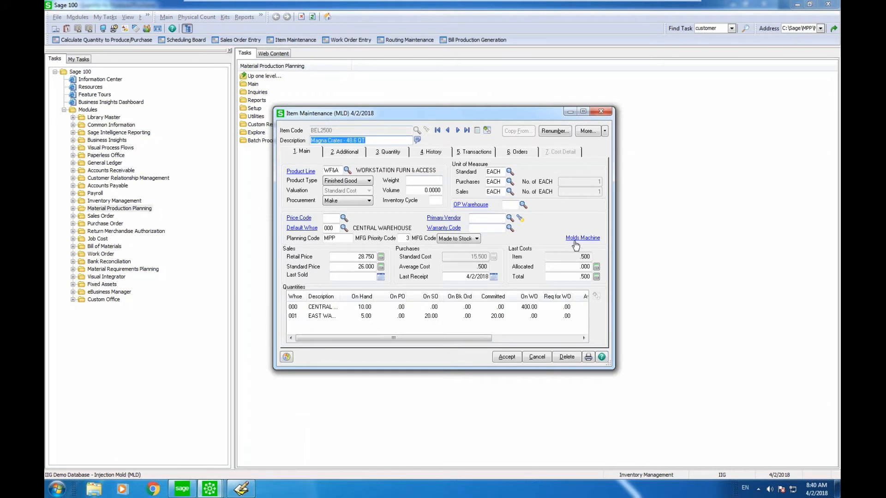
pyautogui.click(576, 240)
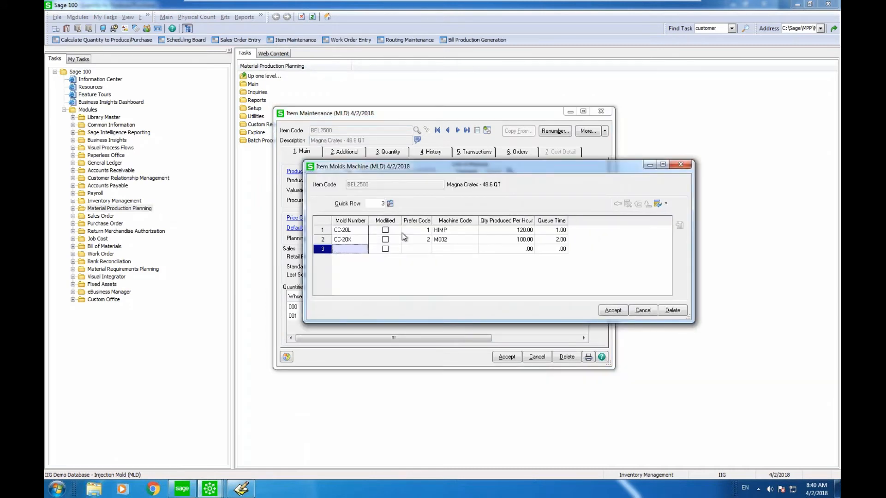
pyautogui.click(402, 233)
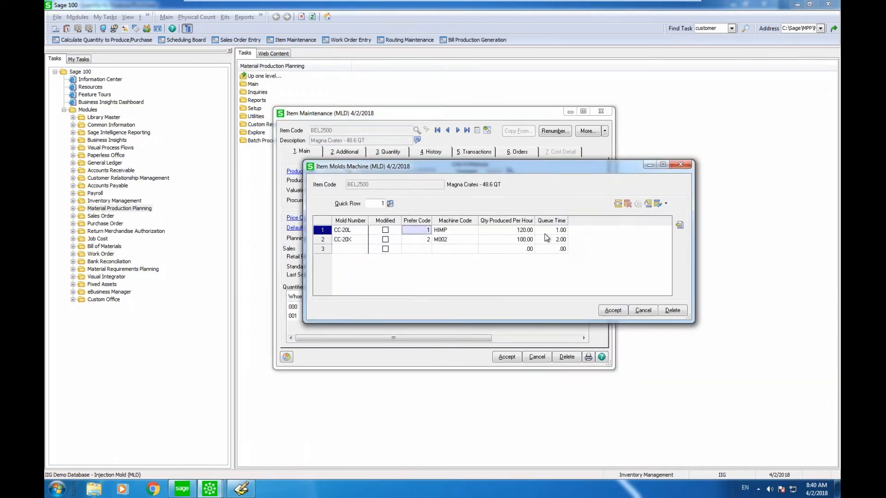
pyautogui.click(681, 165)
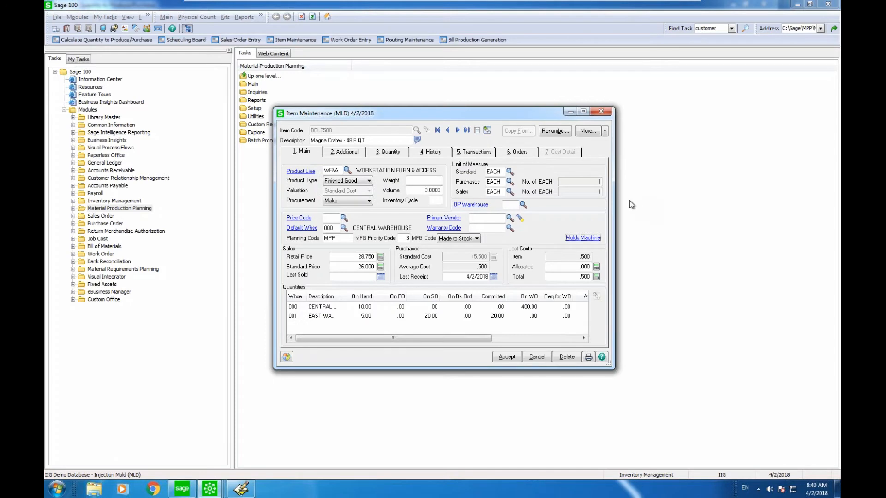
# - Review the planning code, MFG priority code and MFG code of BEL2500, and close the item record
pyautogui.click(346, 237)
pyautogui.press('Tab')
pyautogui.press('Tab')
pyautogui.click(601, 112)
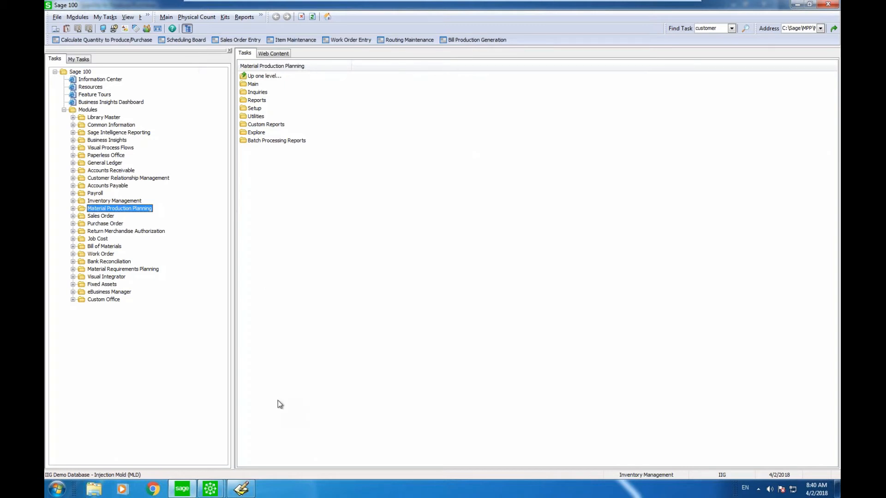
# - Return to the Calculate Quantity to Produce/Purchase window and accept the included BEL2500 and BEL2500CB lines
pyautogui.moveTo(210, 488)
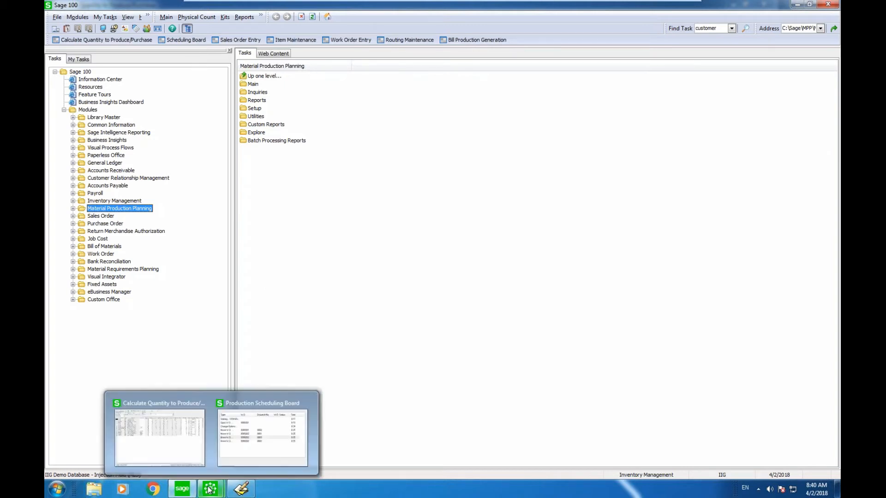
pyautogui.click(240, 488)
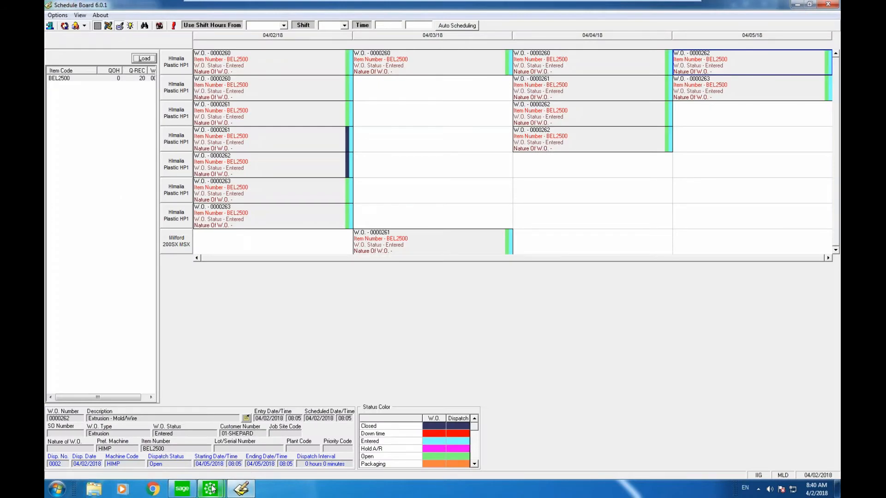
pyautogui.moveTo(210, 488)
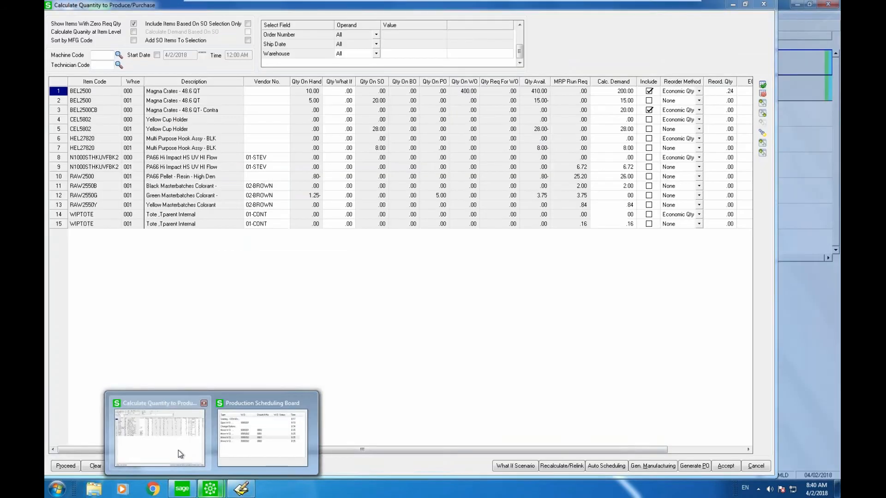
pyautogui.click(178, 450)
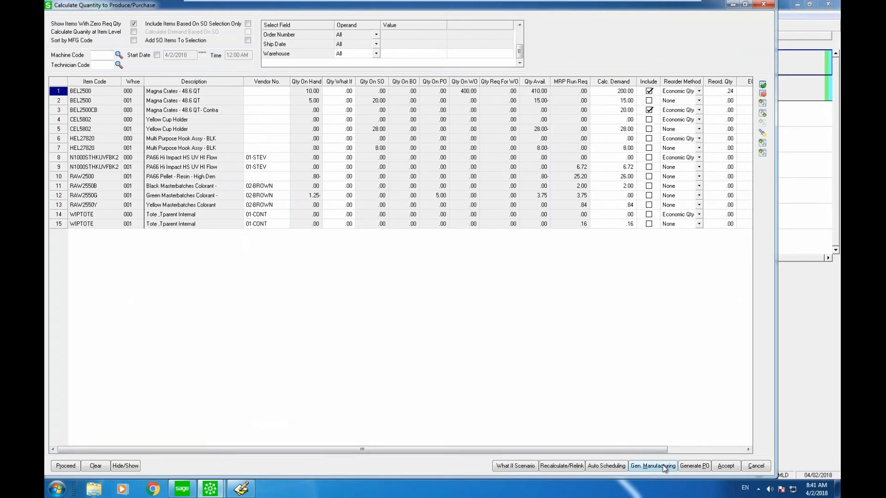
pyautogui.click(726, 466)
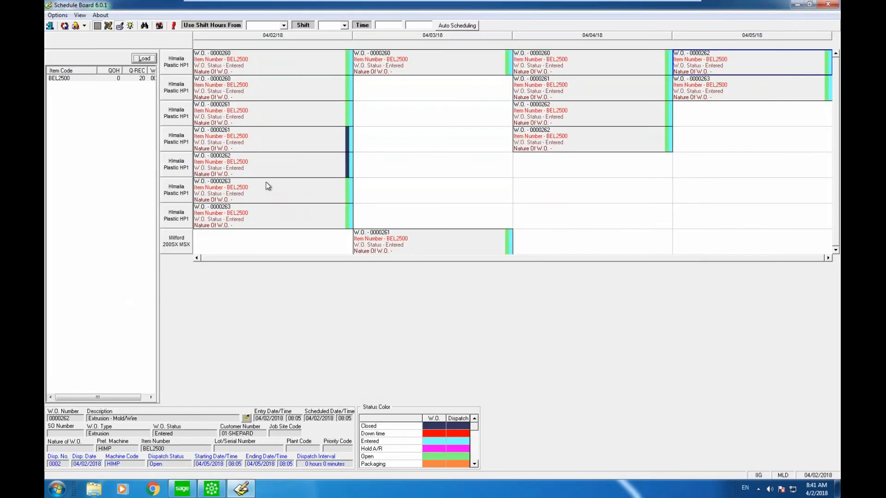
# - Load the accepted items into Schedule Board and create a work order for BEL2500 on the HImalia Plastic HP1 machine for 04/04/18
pyautogui.click(145, 58)
pyautogui.moveTo(95, 68); pyautogui.dragTo(87, 67)
pyautogui.click(122, 78)
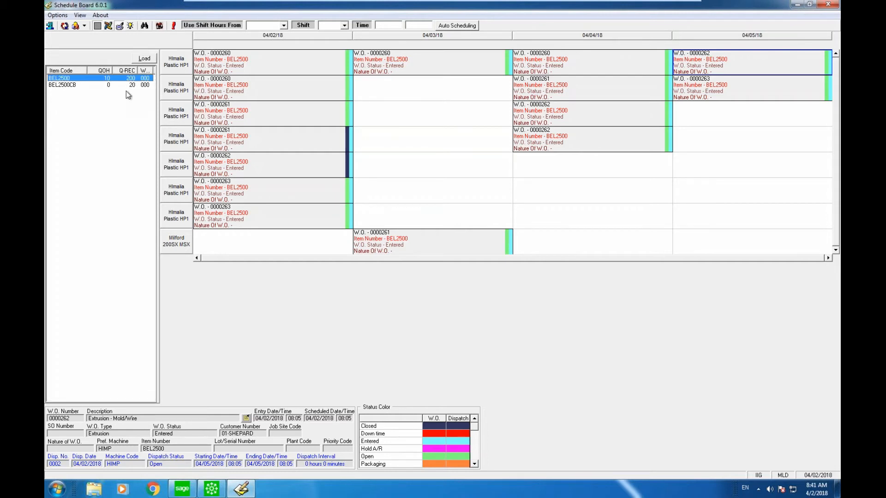
pyautogui.moveTo(82, 79); pyautogui.dragTo(560, 180)
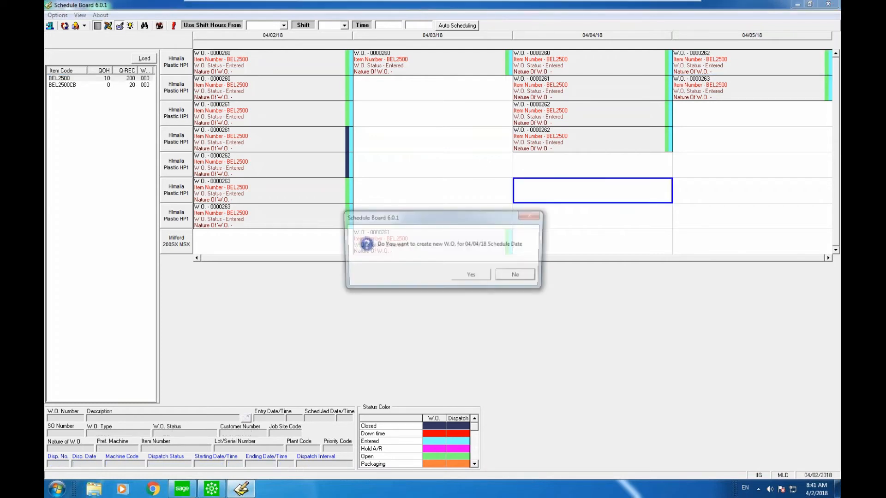
pyautogui.click(478, 279)
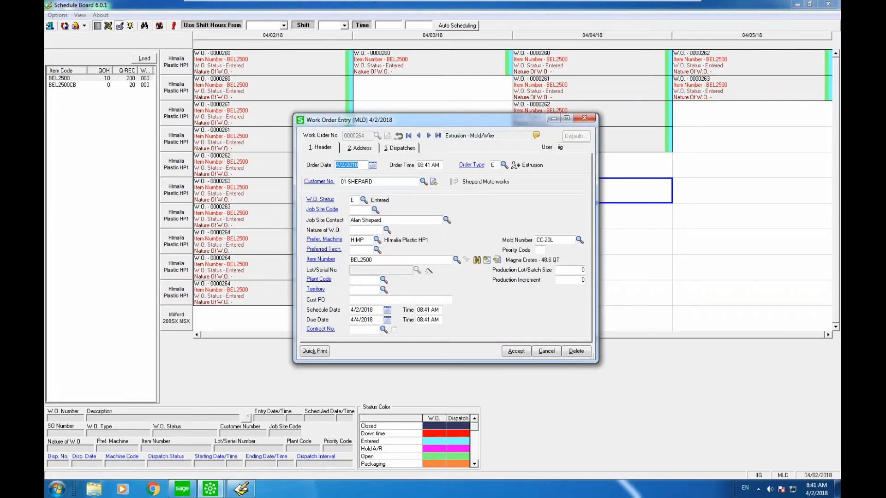
# - Open dispatch 0003 of the new BEL2500 work order and review its item lines and header details
pyautogui.hotkey('alt', '3')
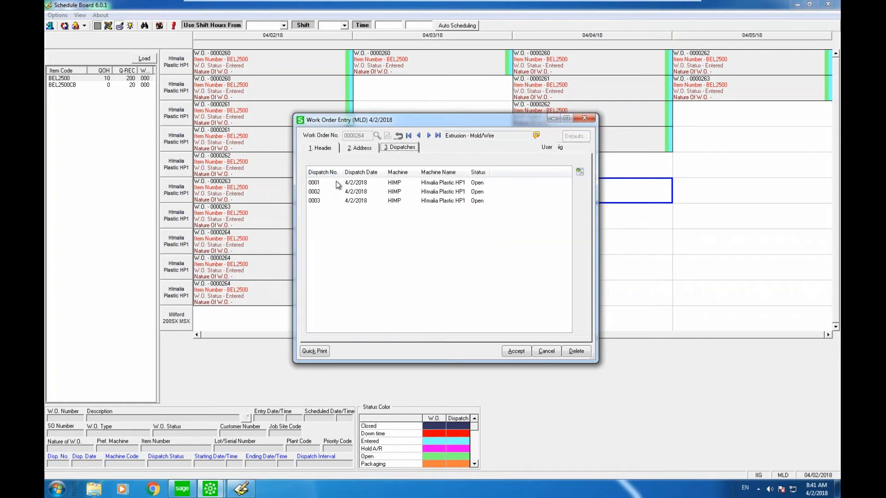
pyautogui.click(326, 203)
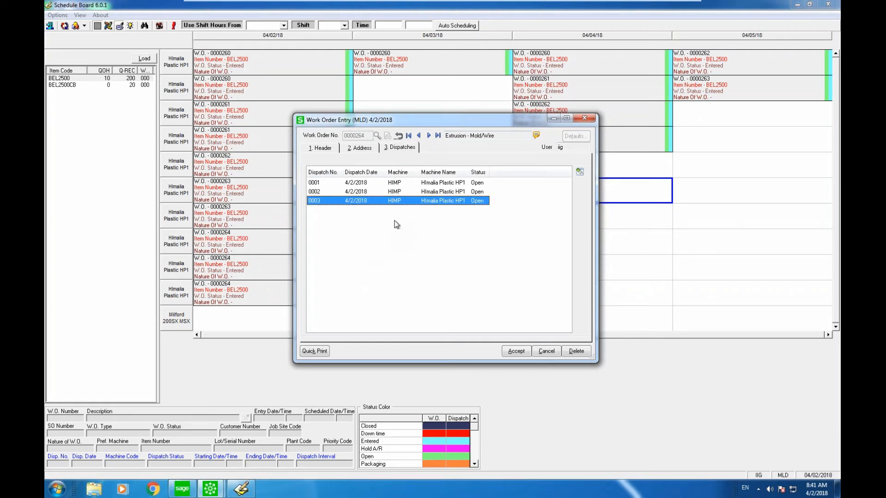
pyautogui.click(579, 174)
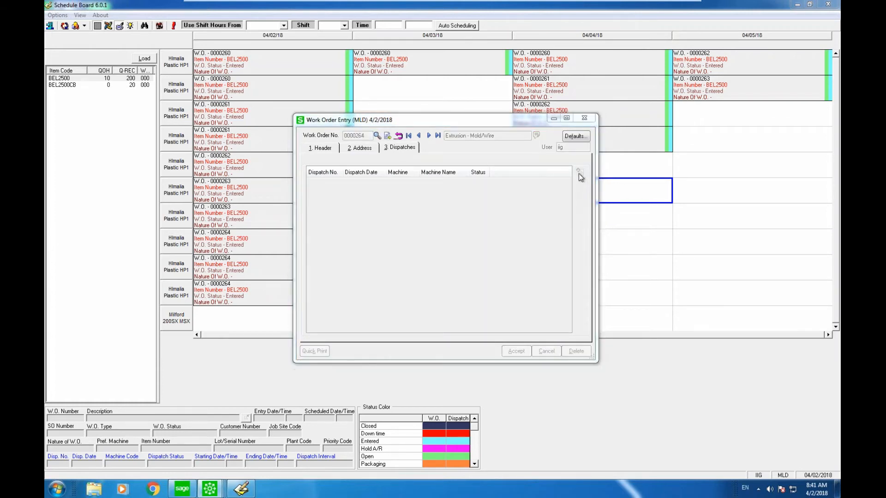
pyautogui.moveTo(432, 13); pyautogui.dragTo(408, 108)
pyautogui.click(339, 145)
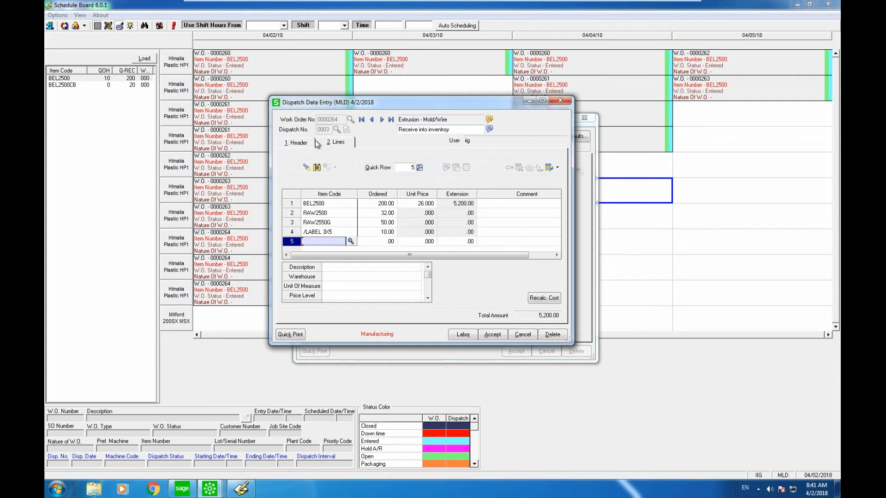
pyautogui.click(299, 144)
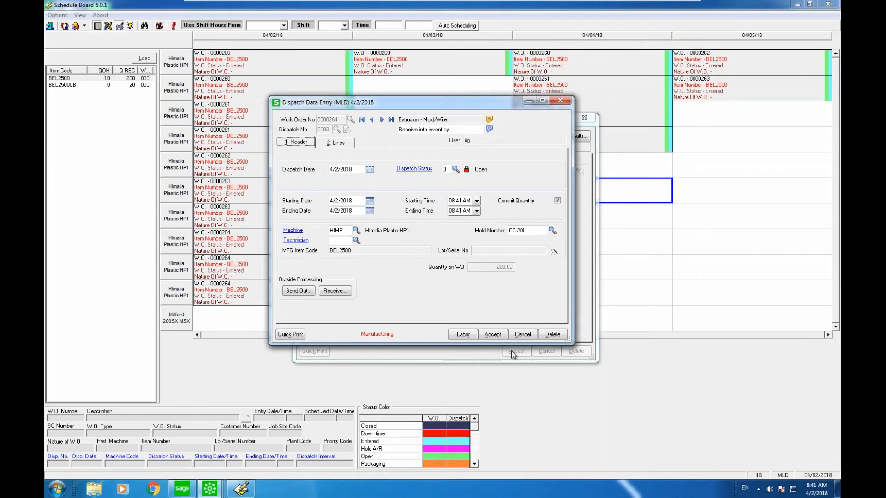
# - Toggle the status lock on dispatch 0003, accept the dispatch, and reopen it to check before accepting it again
pyautogui.click(466, 169)
pyautogui.click(488, 339)
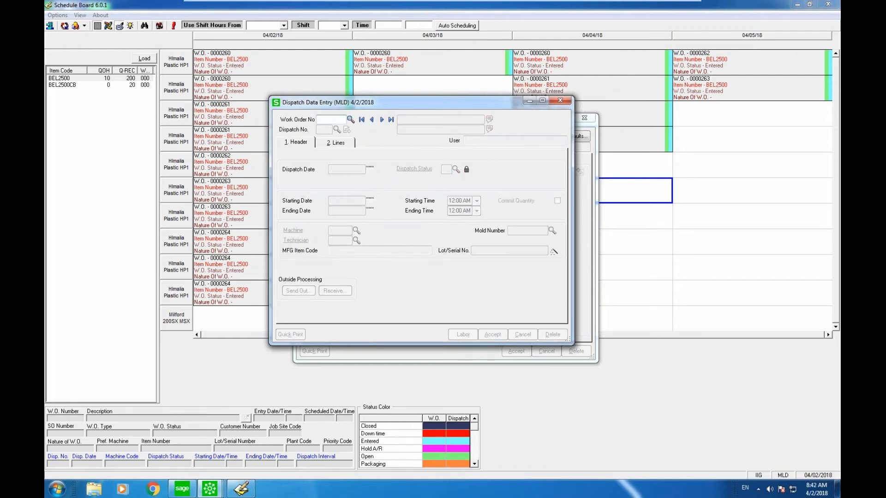
pyautogui.click(390, 120)
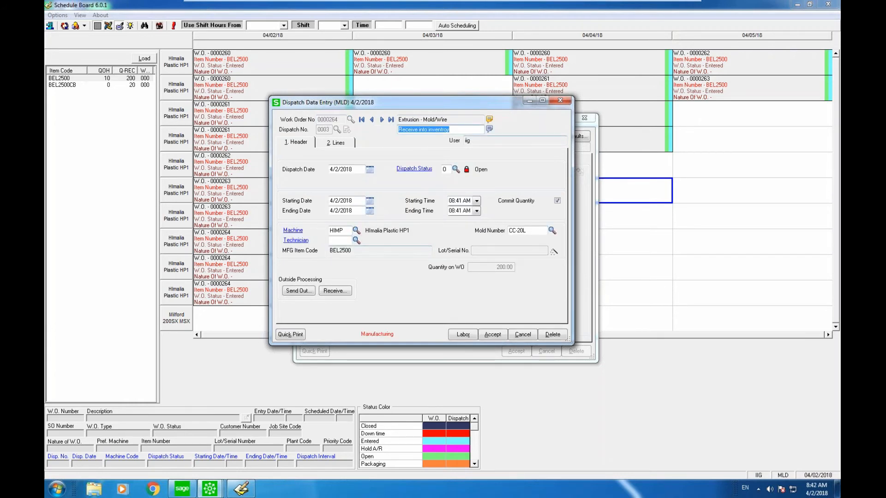
pyautogui.click(485, 335)
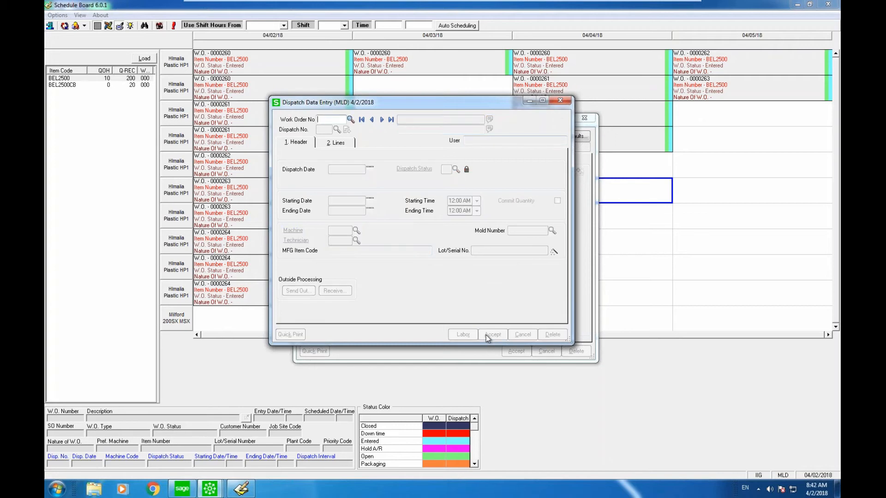
# - Switch to Sage 100 and list the dispatches available for bill number BEL2500 in Bill Production Generation
pyautogui.click(186, 492)
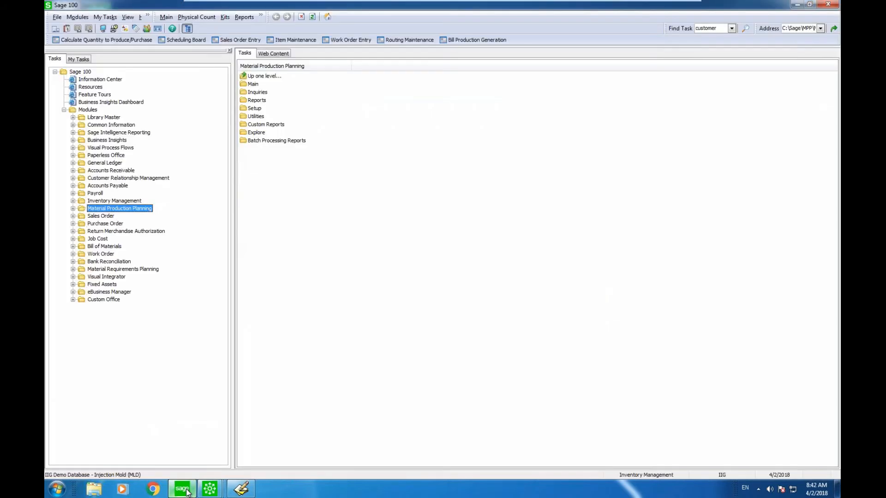
pyautogui.click(471, 41)
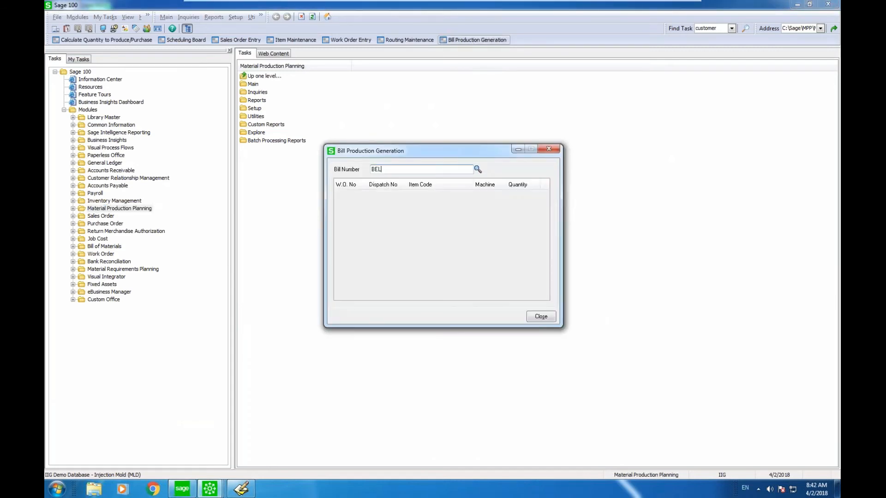
pyautogui.write('BEL2500')
pyautogui.press('Tab')
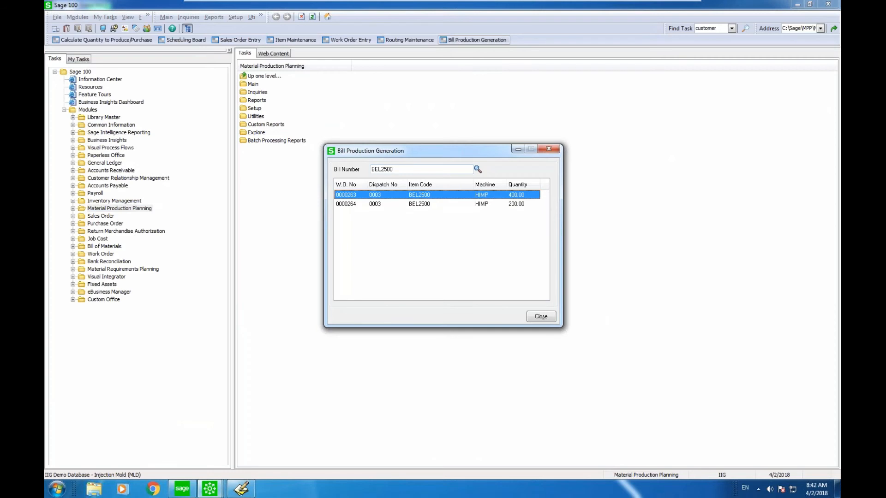
# - Generate the production entry for the 400-unit BEL2500 dispatch with 400 produced, and open the Production Entry Register
pyautogui.doubleClick(460, 196)
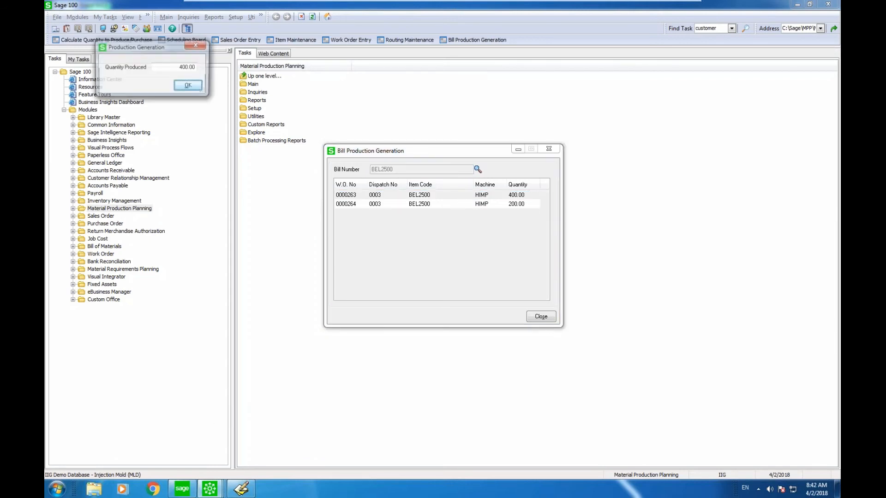
pyautogui.click(200, 89)
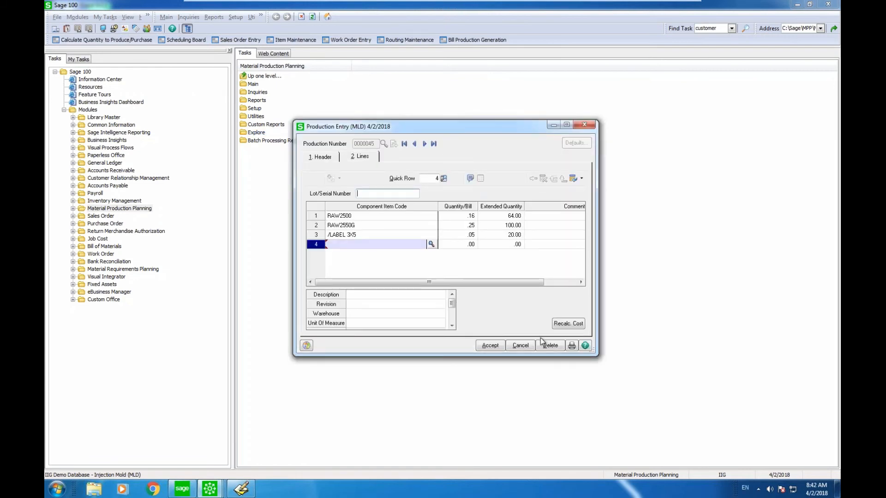
pyautogui.click(573, 345)
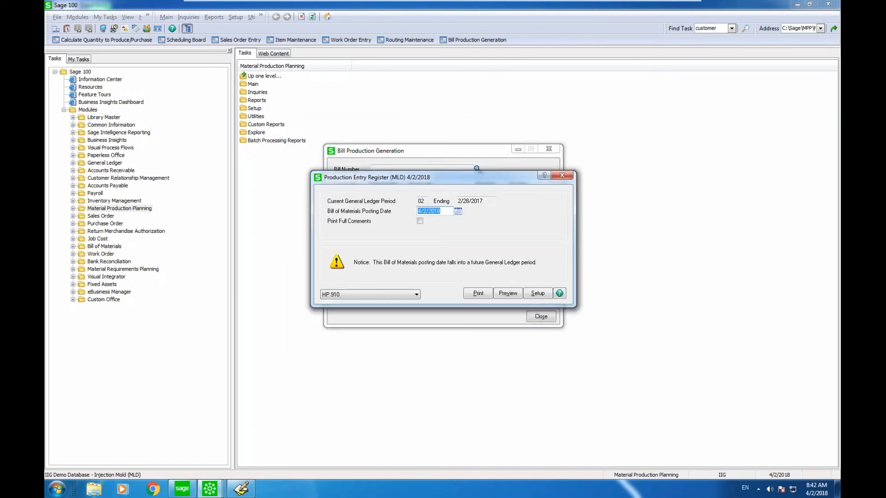
# - Preview the Production Entry Register for the 400-unit BEL2500 production, update it, and choose to print the Daily Transaction Register
pyautogui.click(508, 292)
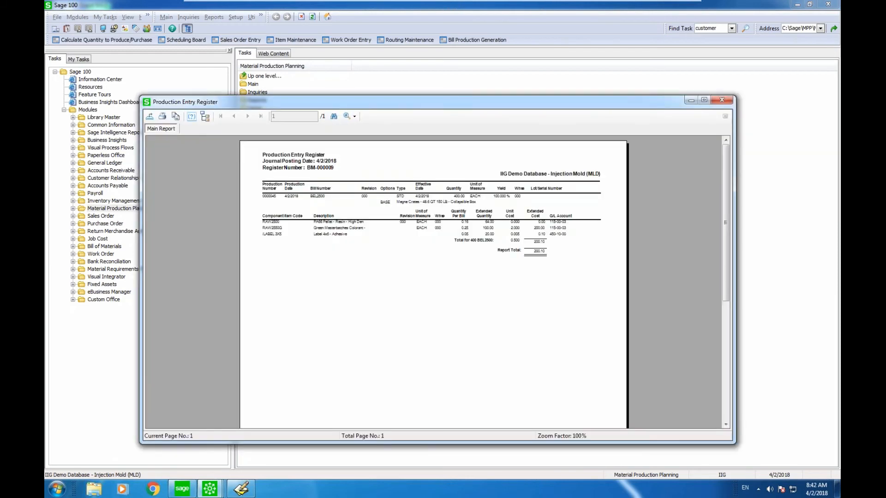
pyautogui.click(722, 100)
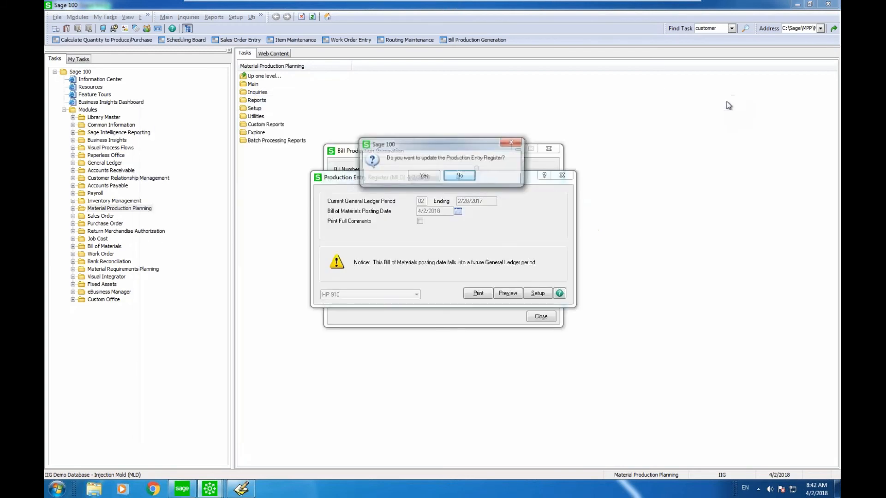
pyautogui.click(428, 176)
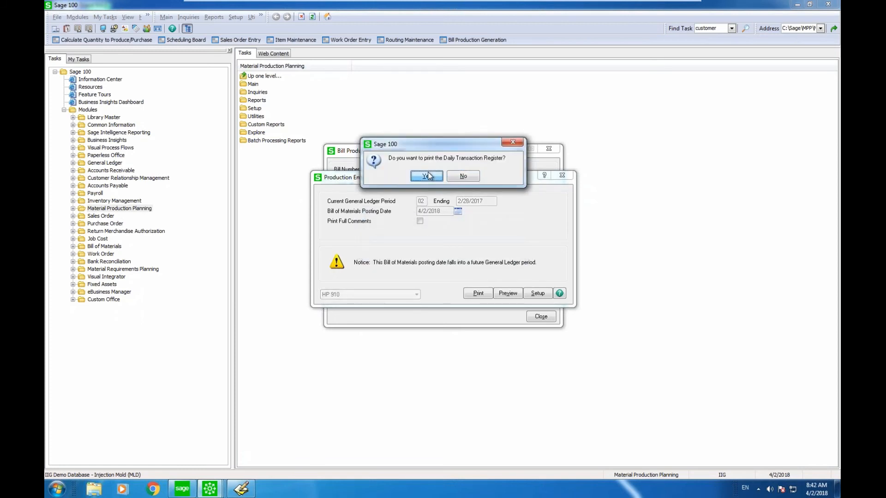
pyautogui.click(427, 176)
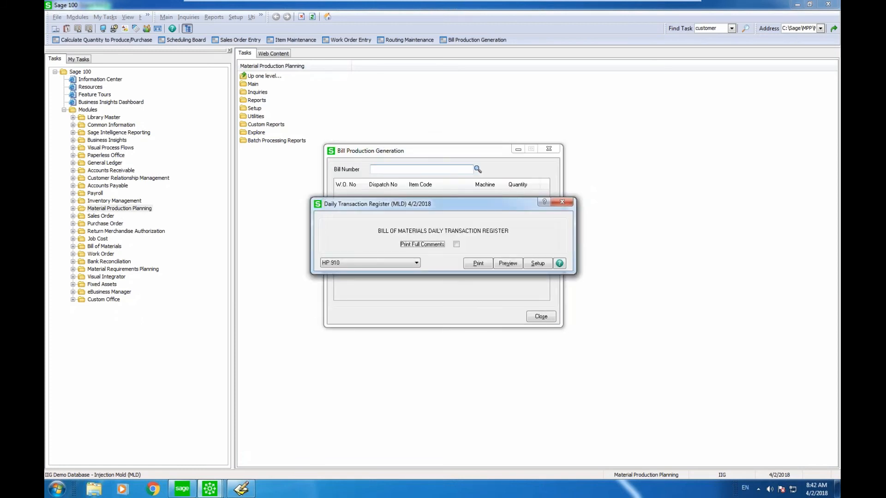
# - Preview the Daily Transaction Register for the 400-unit BEL2500 production and update it
pyautogui.click(505, 259)
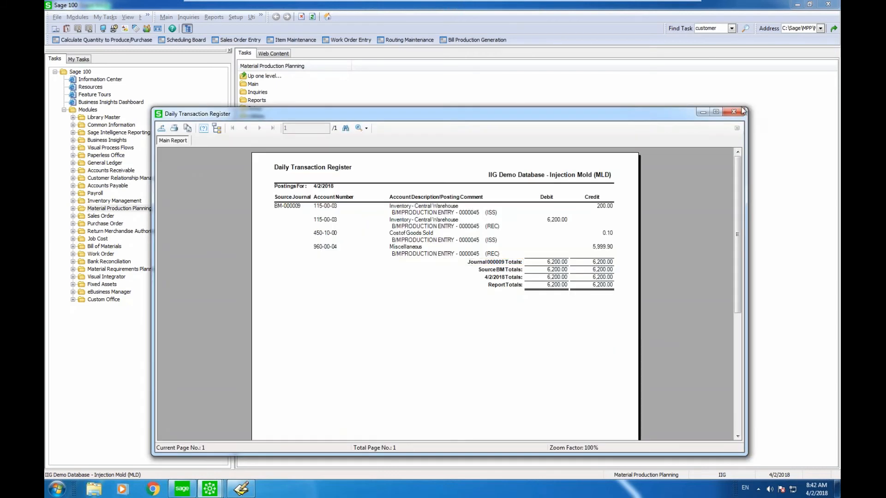
pyautogui.click(743, 111)
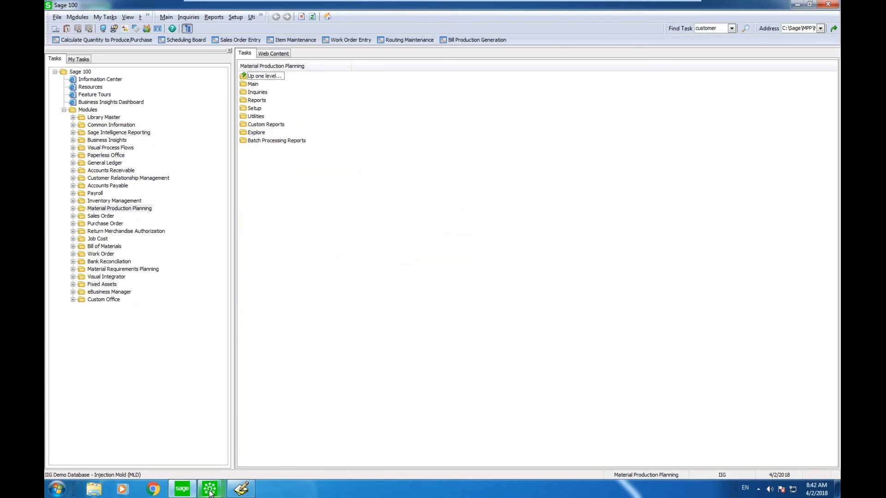
pyautogui.moveTo(210, 493)
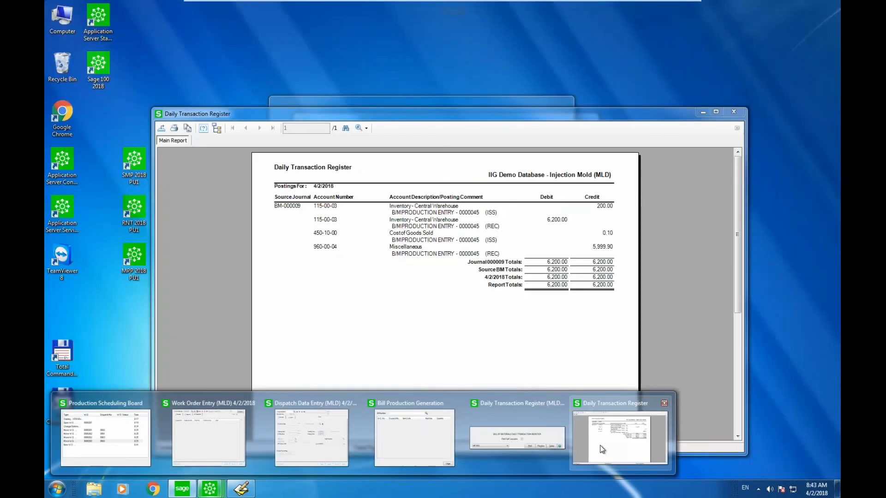
pyautogui.click(602, 449)
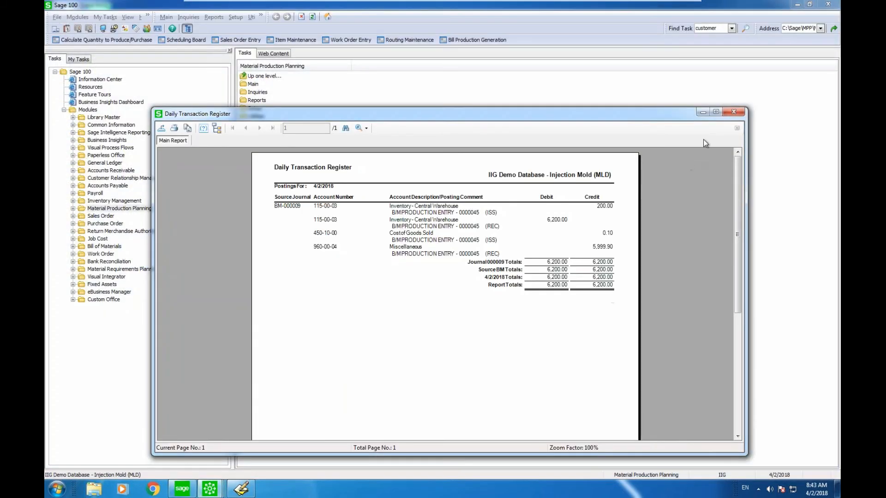
pyautogui.click(740, 113)
pyautogui.click(418, 178)
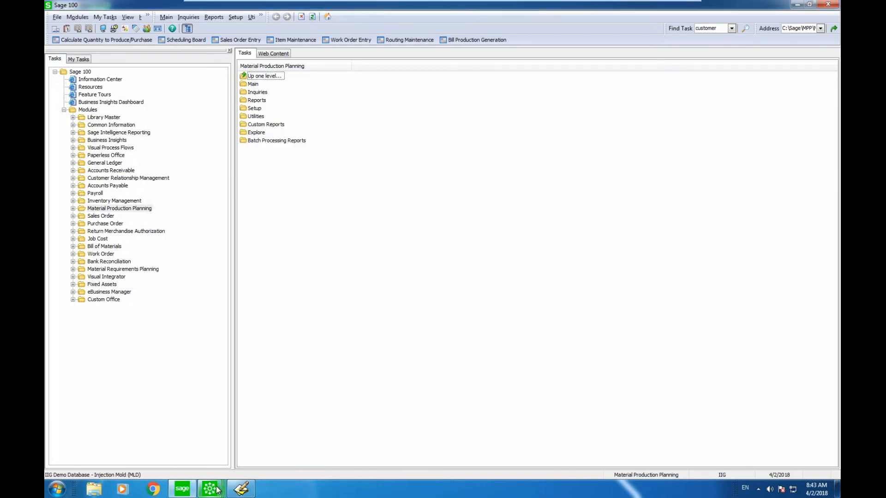
# - Generate the production entry for BEL2500 dispatch 0003 of work order 0000264 with 200 produced, and open its Production Entry Register
pyautogui.moveTo(217, 487)
pyautogui.click(424, 428)
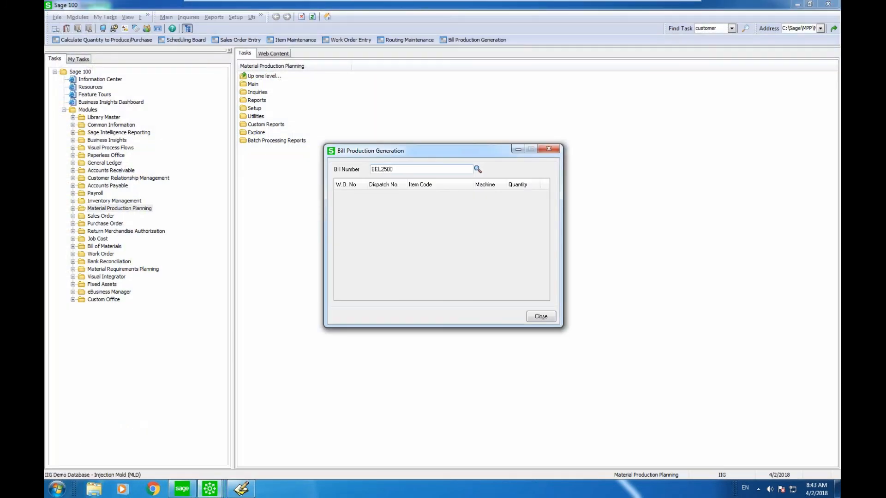
pyautogui.press('Tab')
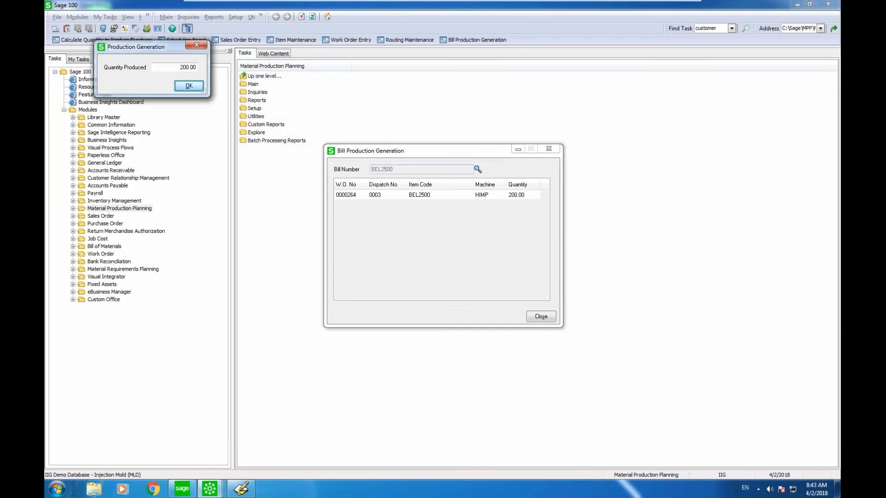
pyautogui.click(188, 87)
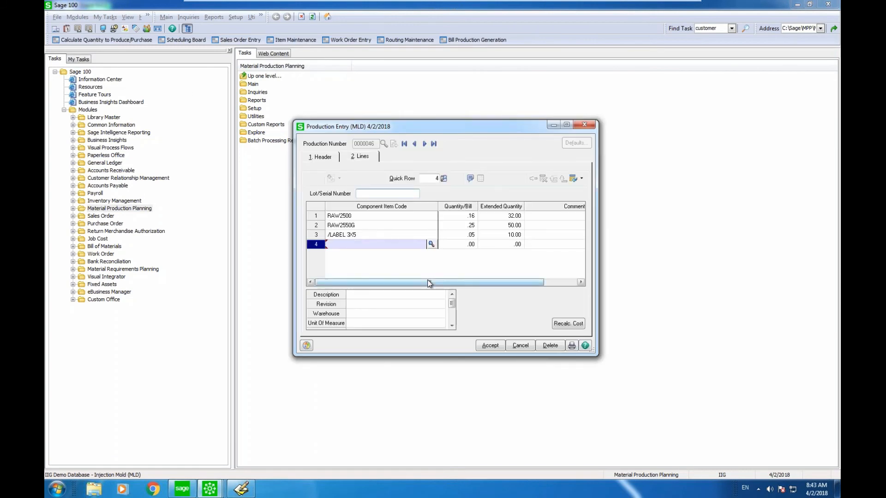
pyautogui.click(572, 345)
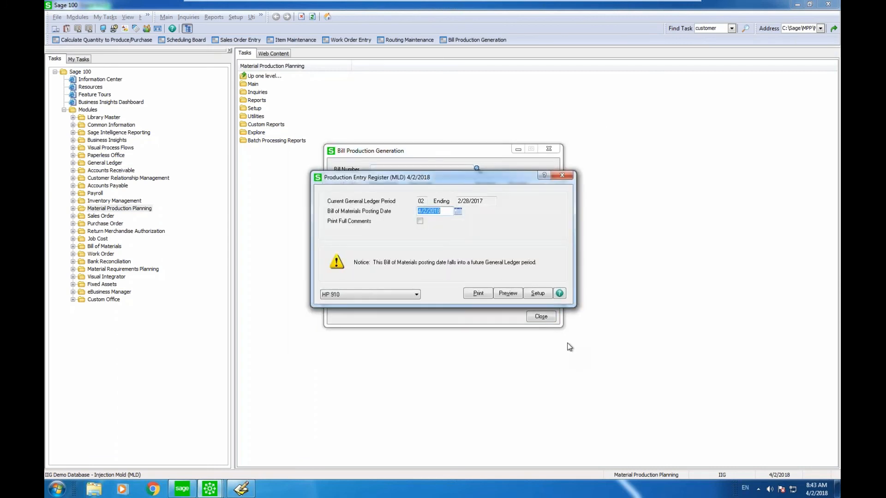
# - Preview and update the Production Entry Register for the 200-unit production, continuing to the Daily Transaction Register
pyautogui.click(507, 293)
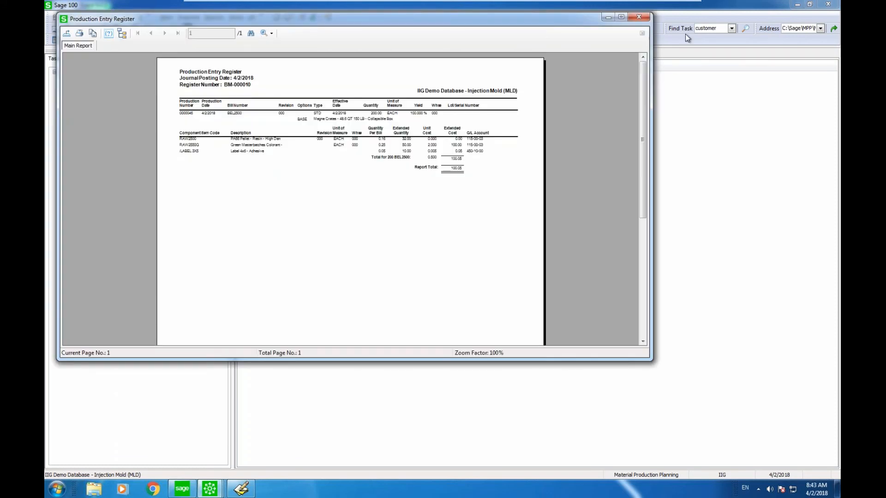
pyautogui.click(639, 17)
pyautogui.click(422, 172)
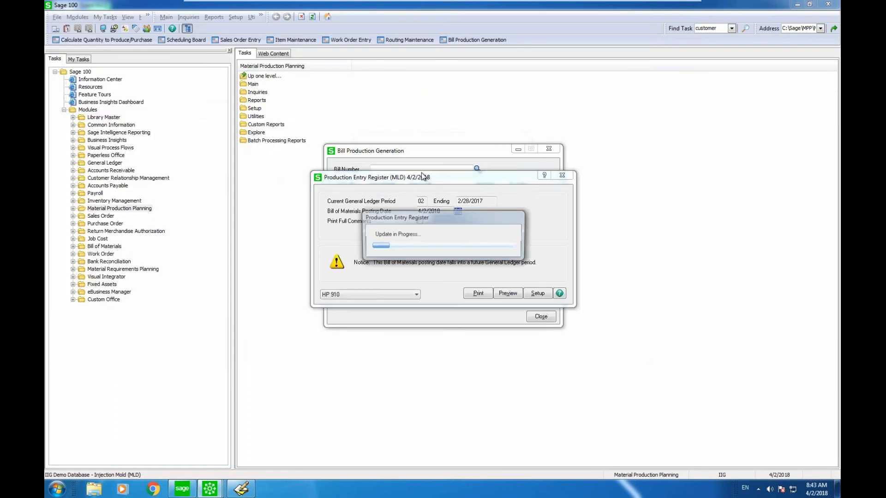
pyautogui.click(422, 173)
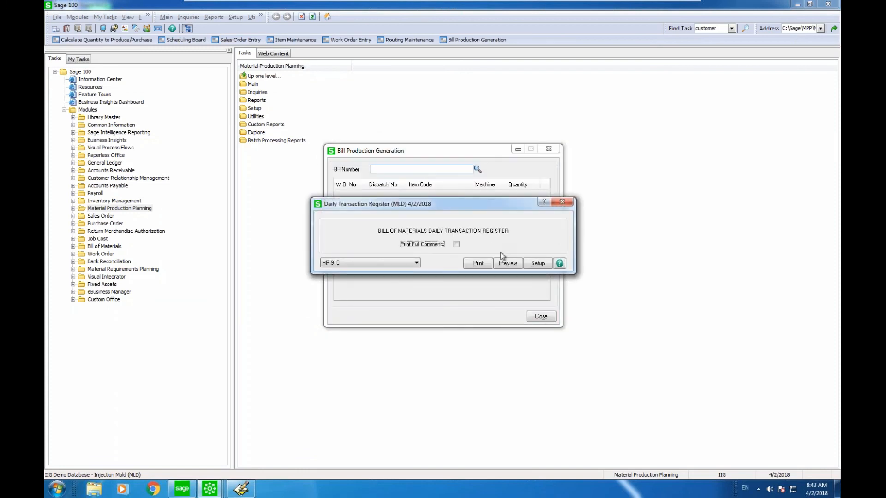
# - Preview the Daily Transaction Register for the 200-unit BEL2500 production and update it
pyautogui.click(506, 264)
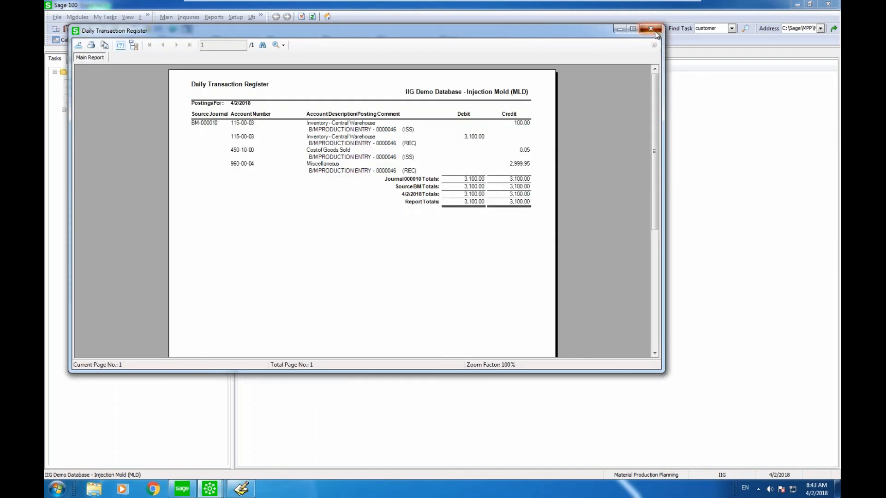
pyautogui.click(655, 33)
pyautogui.click(429, 177)
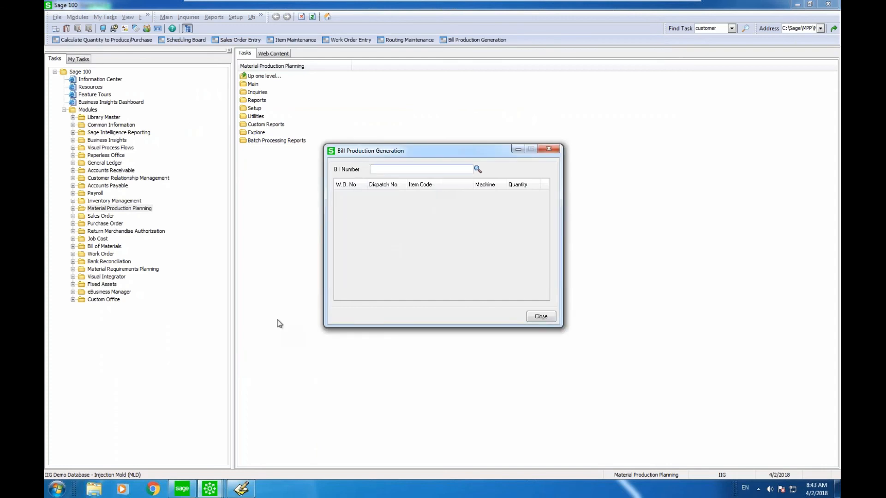
# - Switch to the Schedule Board, check the details of closed dispatch 0004 on work order 0000262, and display the 005 - Hourly view
pyautogui.click(240, 488)
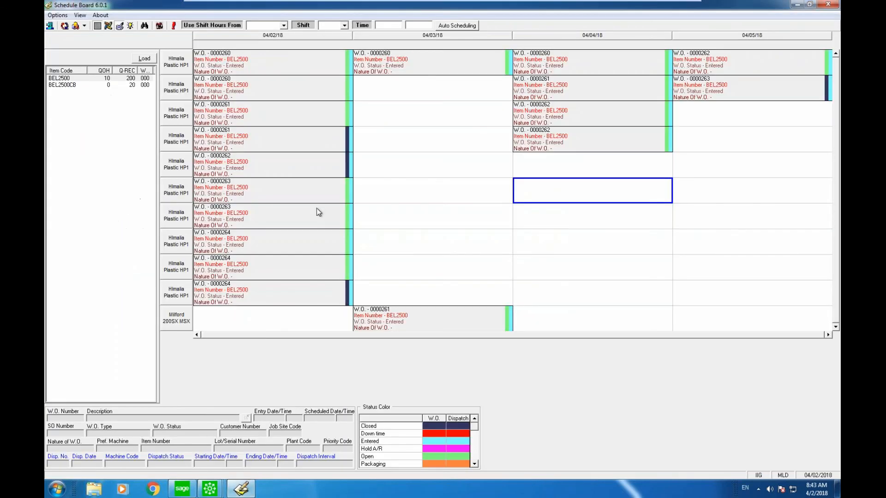
pyautogui.click(326, 170)
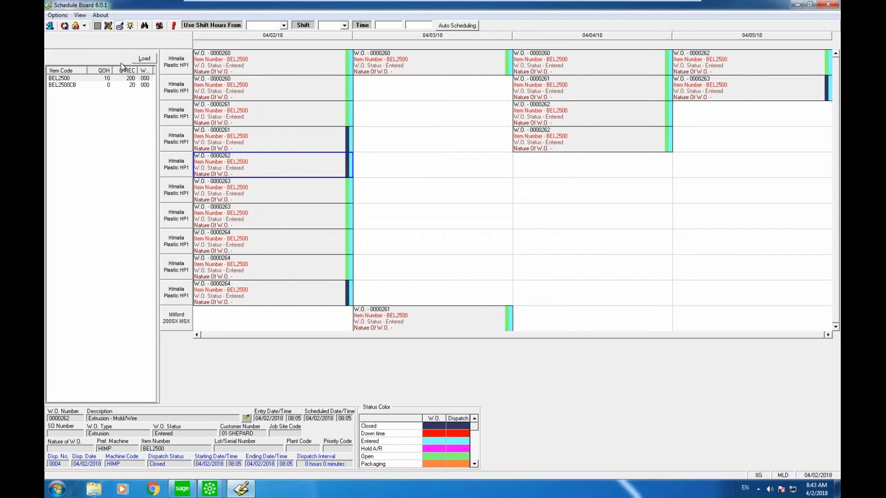
pyautogui.click(85, 27)
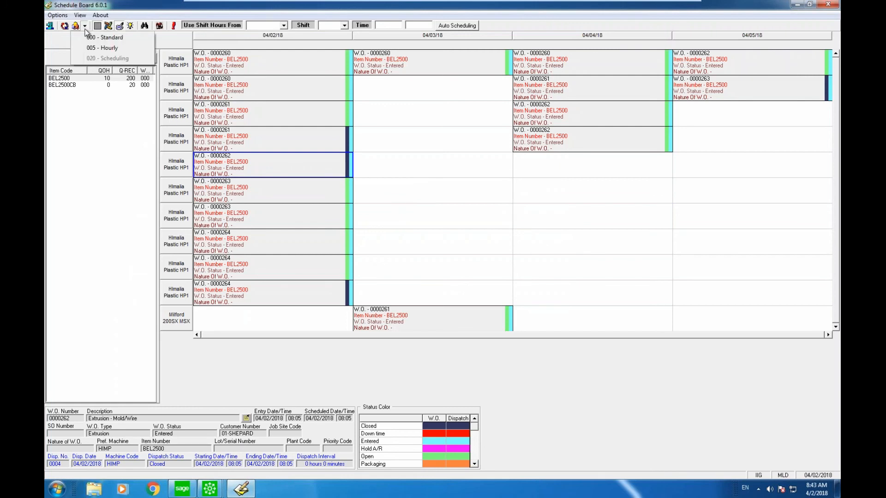
pyautogui.click(104, 49)
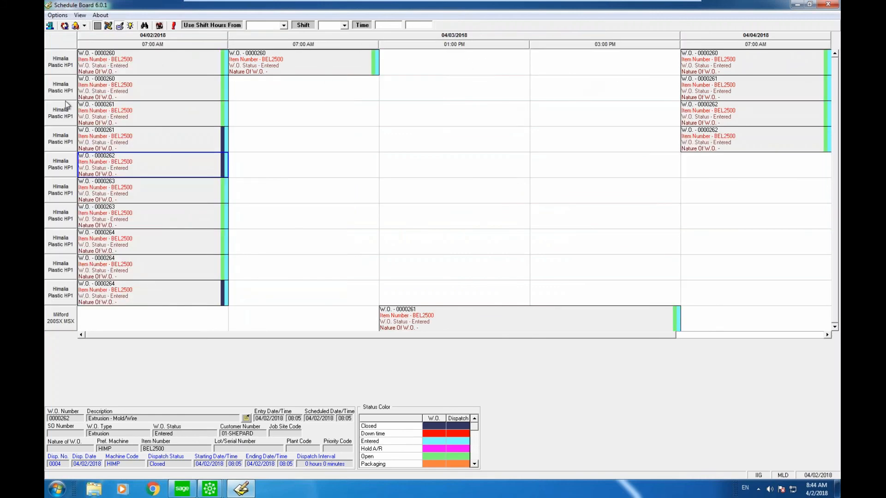
# - Review the field and filter options of the Hourly view, and apply options type 000 Standard to the board
pyautogui.click(76, 26)
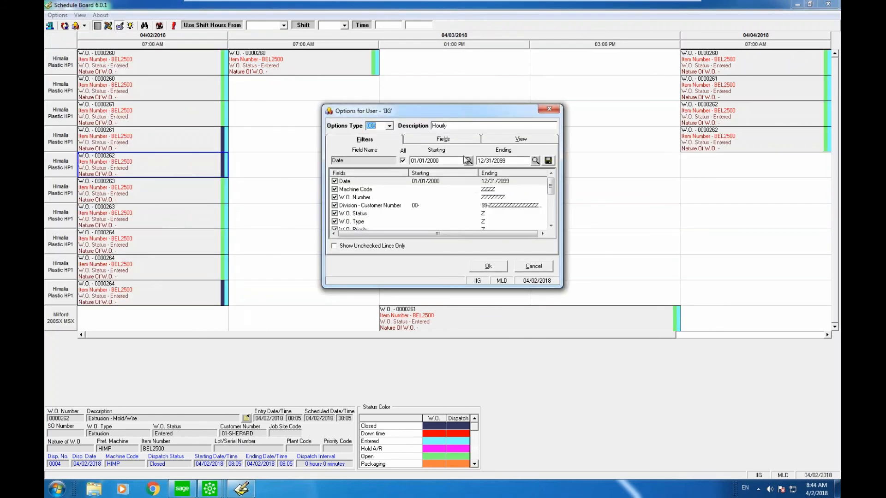
pyautogui.click(450, 141)
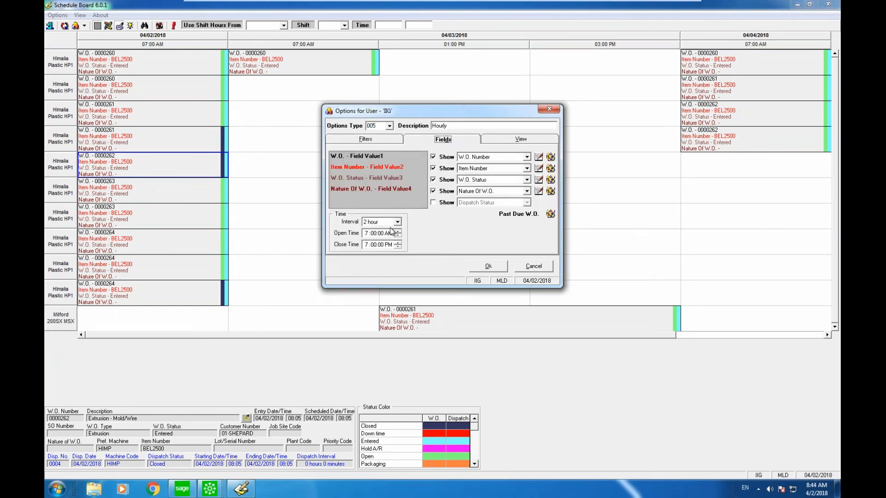
pyautogui.click(357, 143)
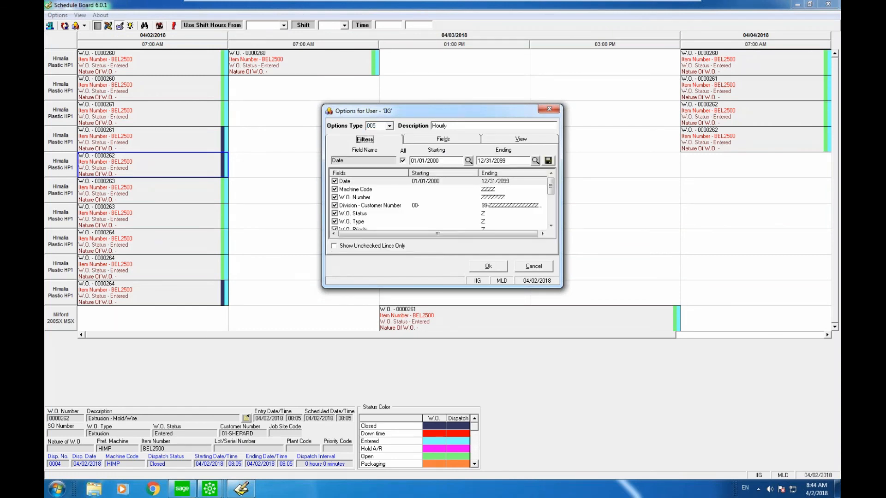
pyautogui.click(389, 128)
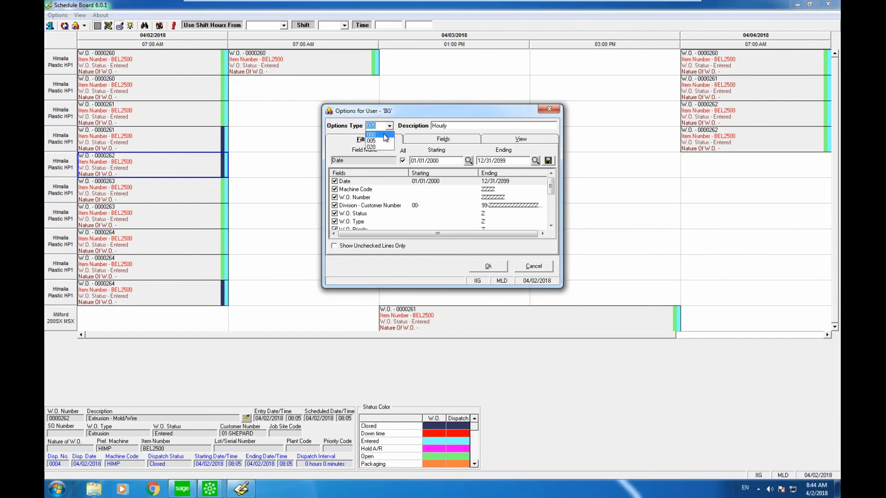
pyautogui.click(384, 134)
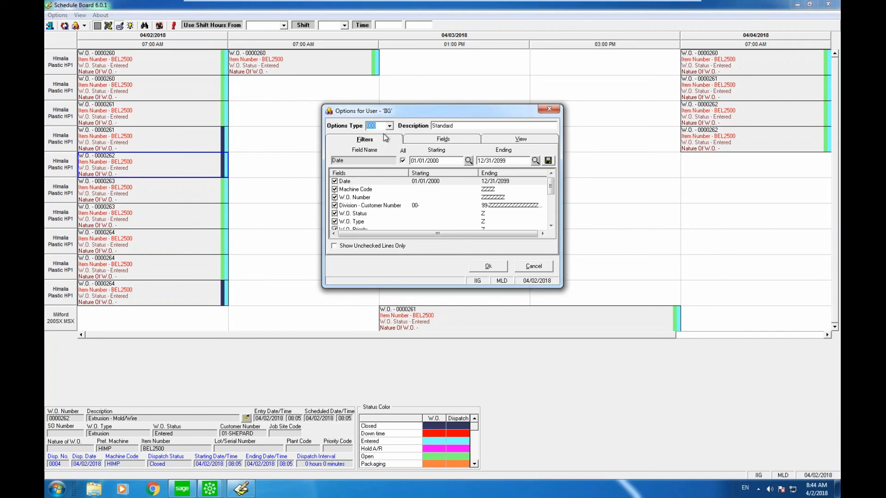
pyautogui.click(487, 267)
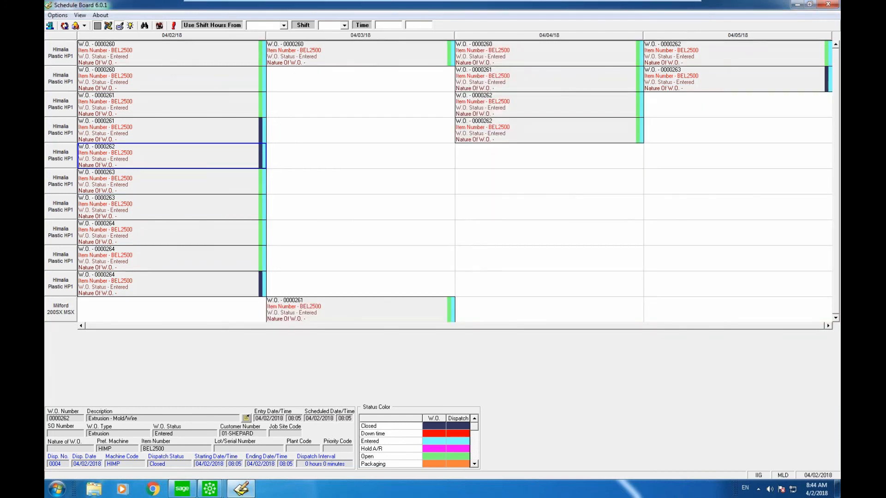
# - Switch to Sage 100 and browse the weekday shift records, starting with Monday, in Material Production Planning's Shift Maintenance
pyautogui.click(182, 488)
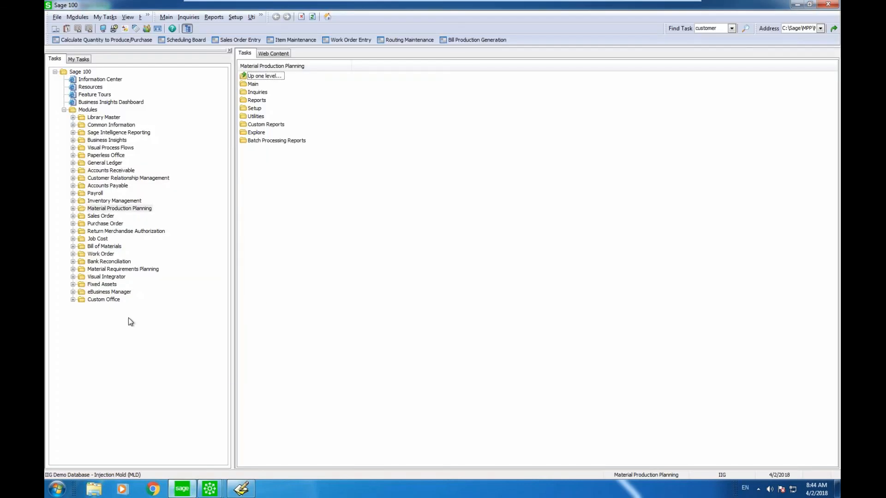
pyautogui.doubleClick(104, 209)
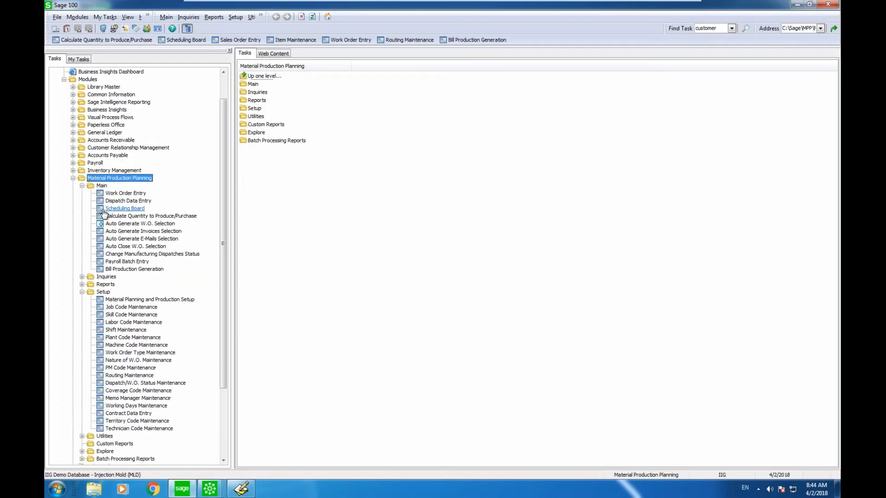
pyautogui.click(141, 330)
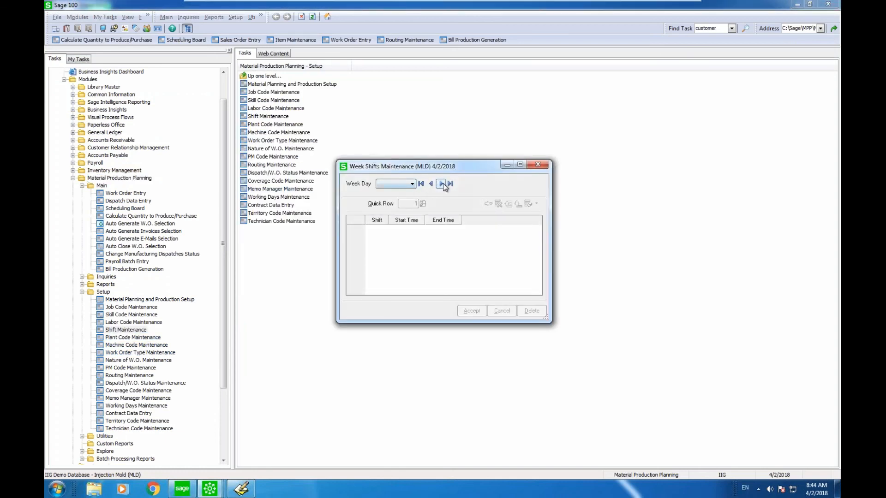
pyautogui.click(442, 183)
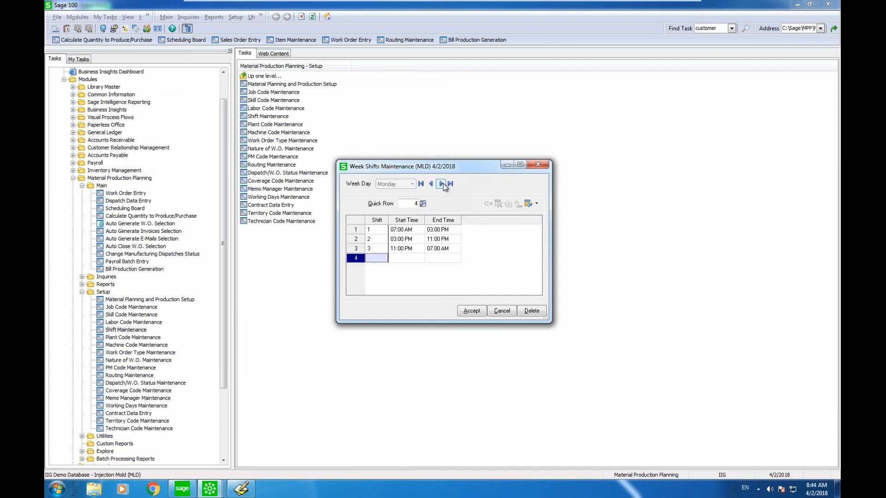
pyautogui.click(442, 184)
pyautogui.click(442, 184)
pyautogui.click(538, 164)
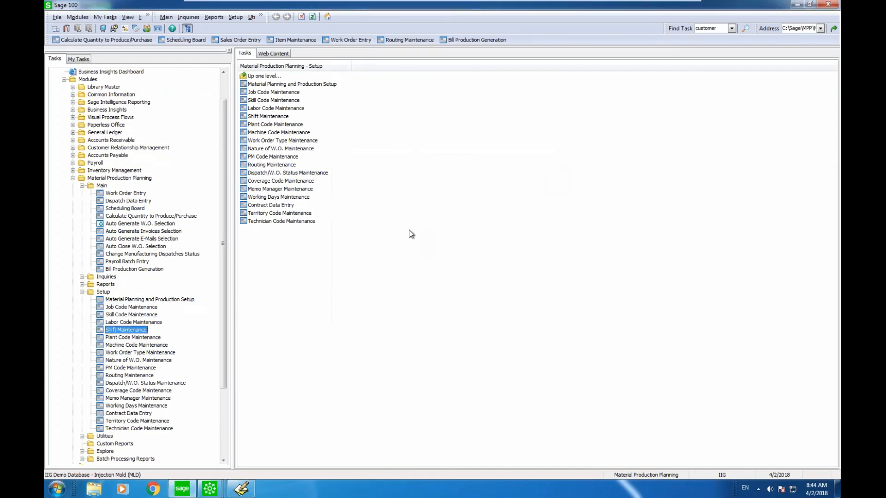
# - Open Plant Code Maintenance, view the HOUST plant record, and close it
pyautogui.click(146, 339)
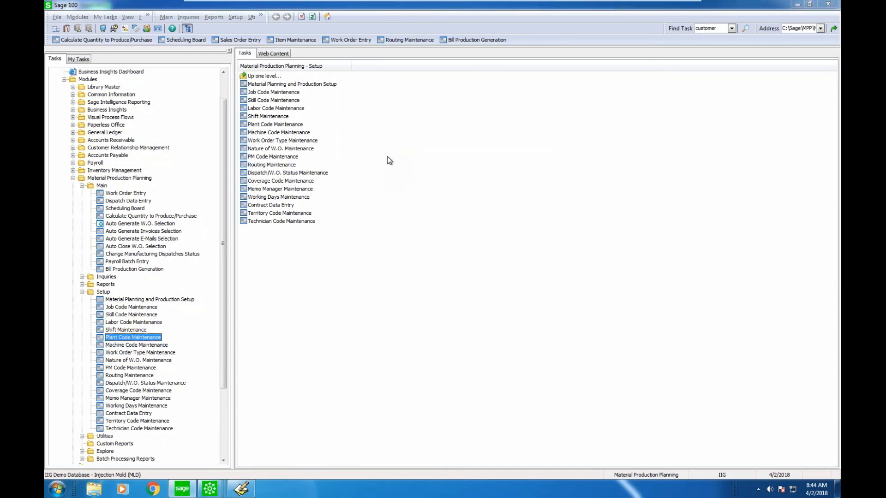
pyautogui.click(438, 214)
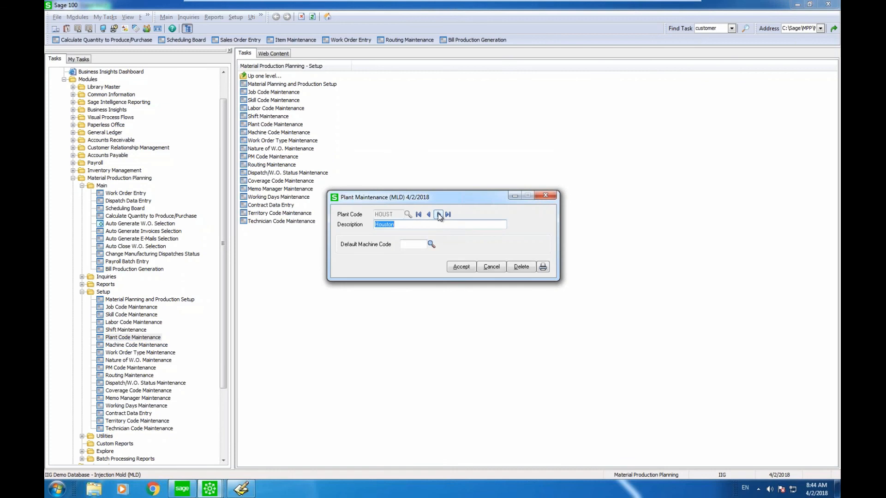
pyautogui.click(546, 195)
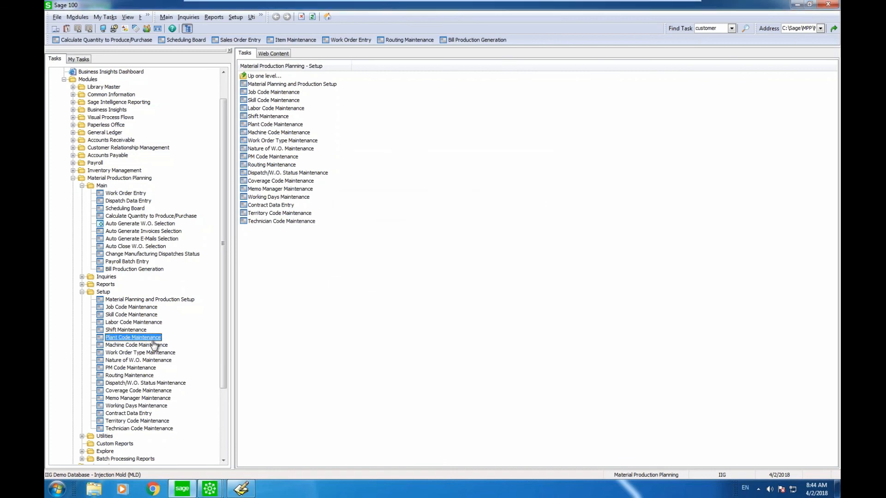